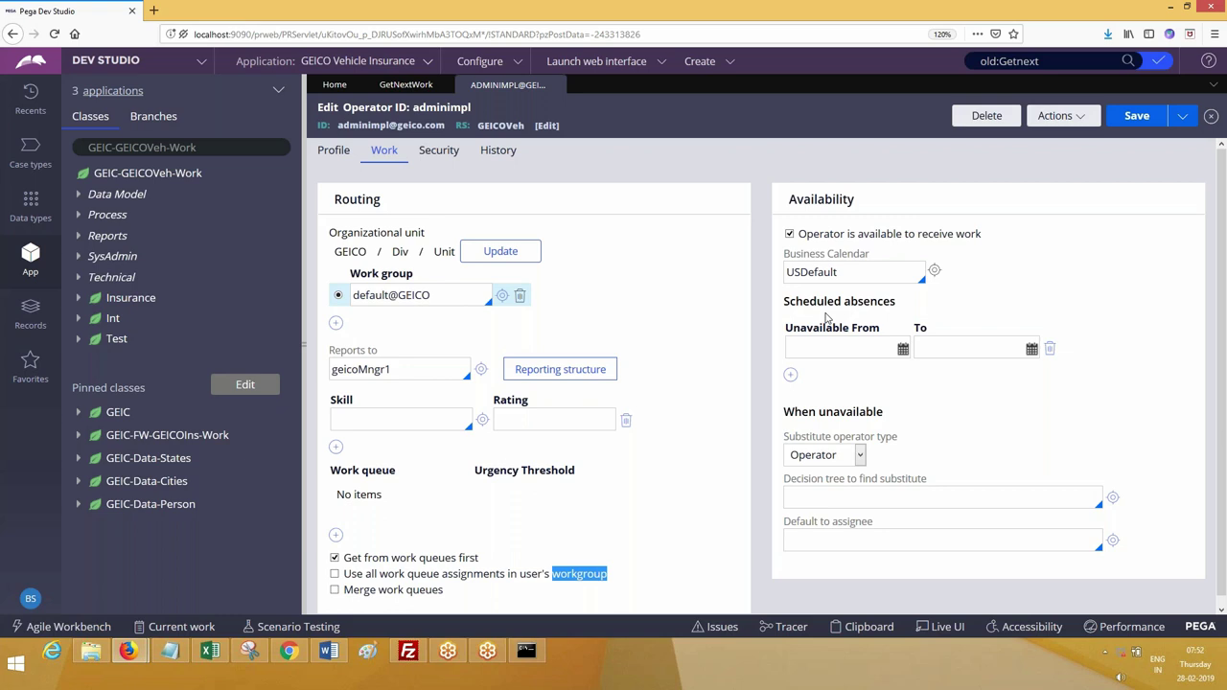
{"action": "left_click", "coordinate": [794, 309]}
{"action": "left_click_drag", "start_coordinate": [784, 305], "coordinate": [909, 319]}
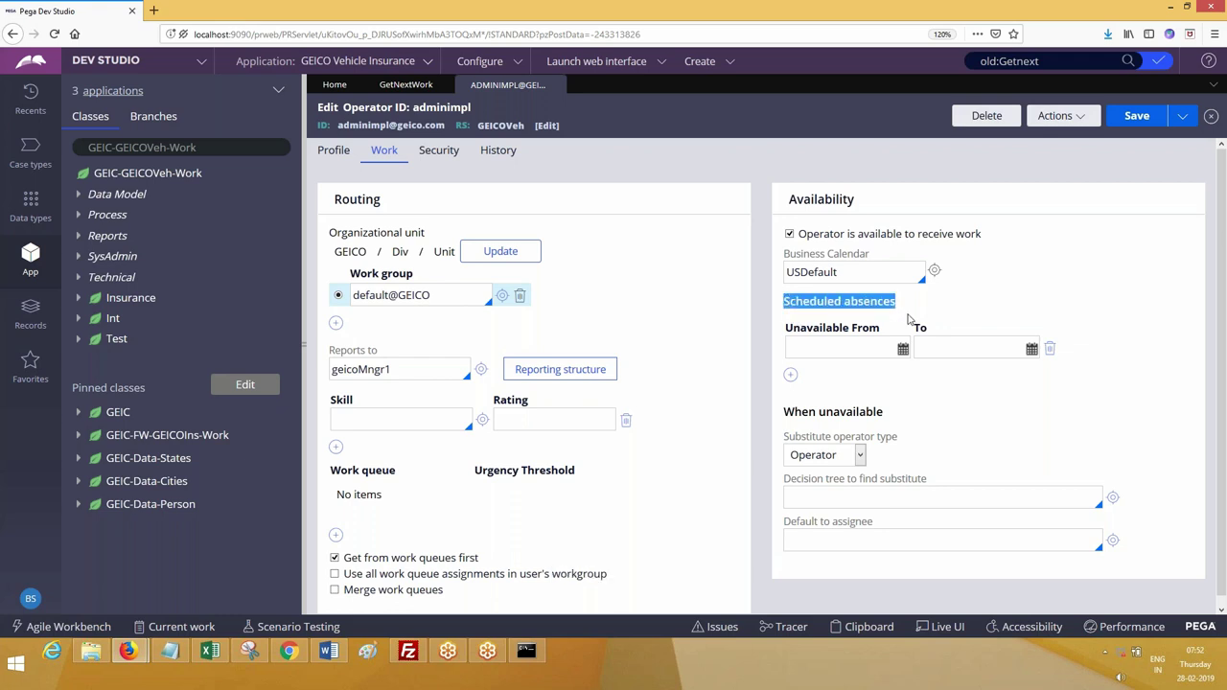
{"action": "left_click", "coordinate": [1059, 276]}
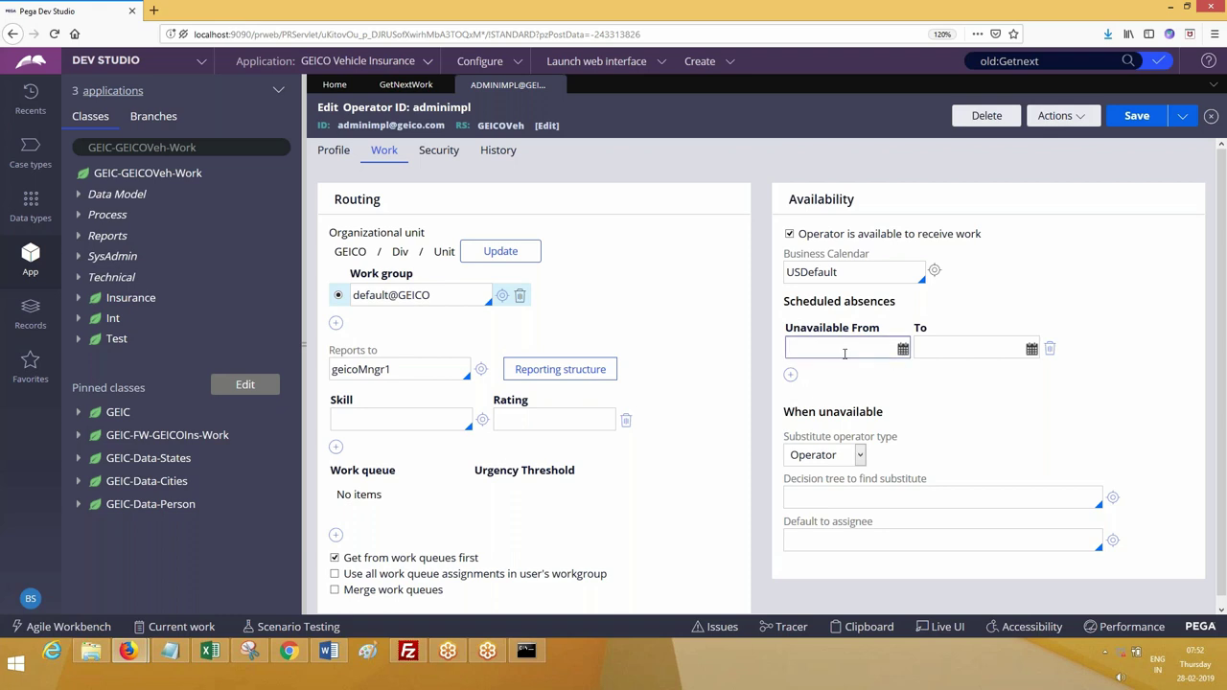
{"action": "left_click", "coordinate": [936, 350]}
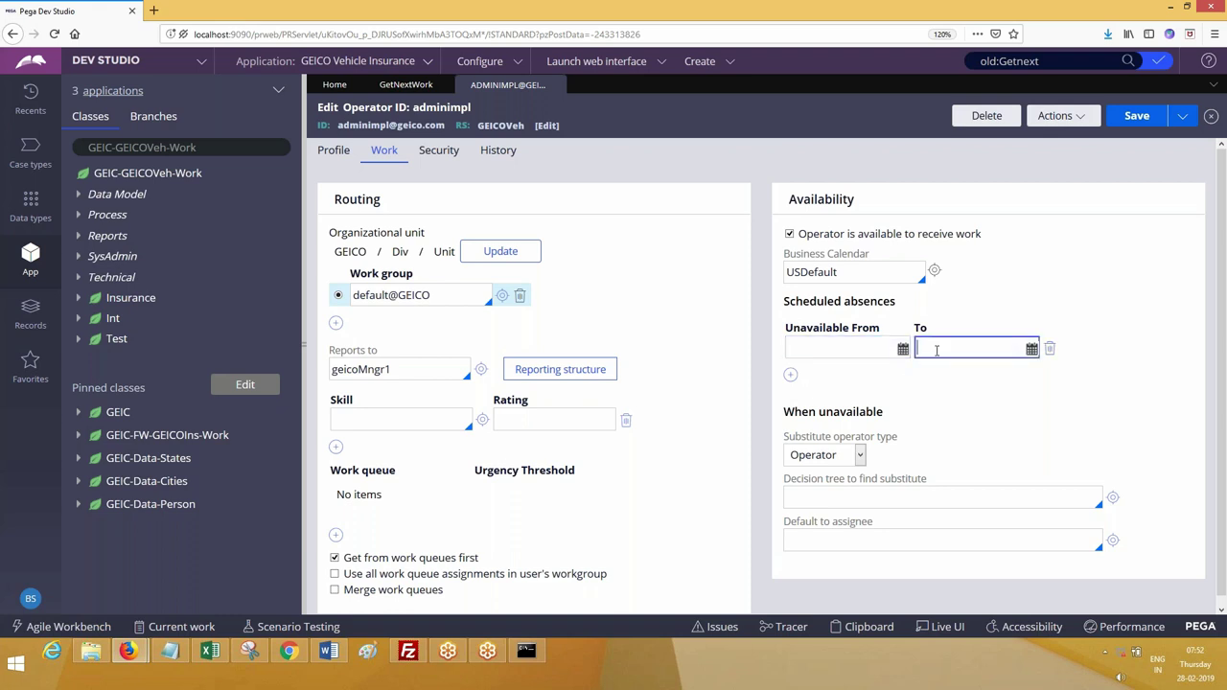
{"action": "scroll", "coordinate": [1156, 410], "scroll_direction": "down", "scroll_amount": 1}
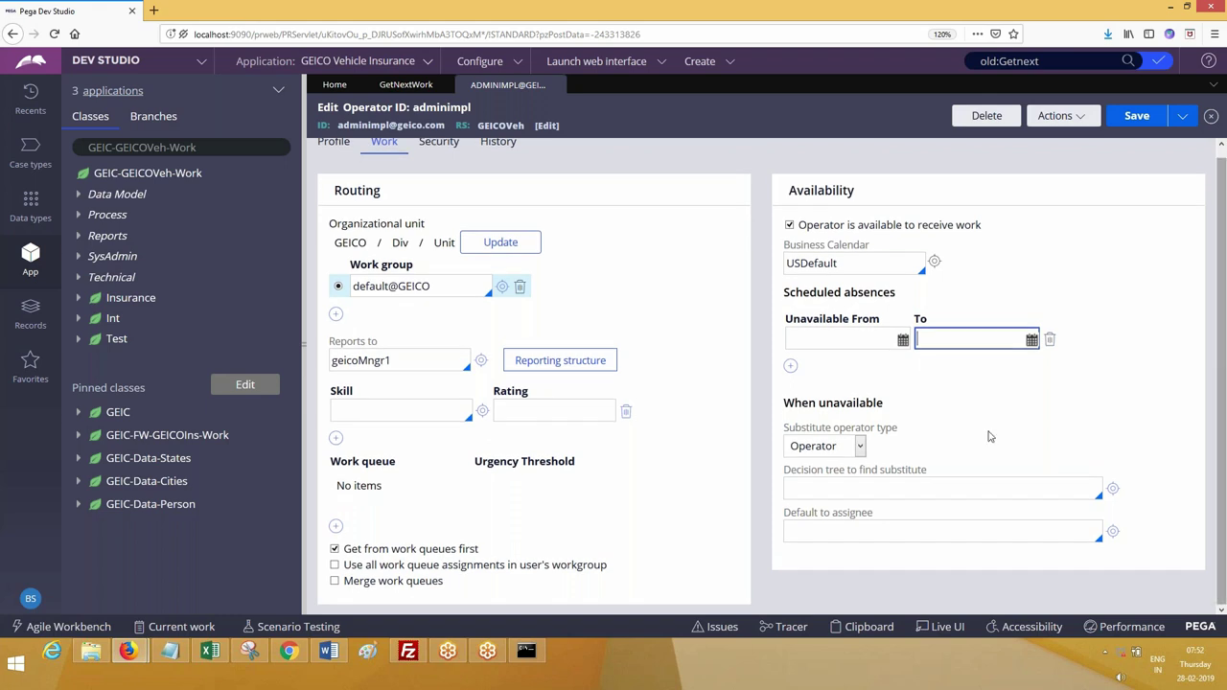
Step: Set allsmngr1 as the default assignee for when the operator is unavailable
{"action": "left_click", "coordinate": [837, 488]}
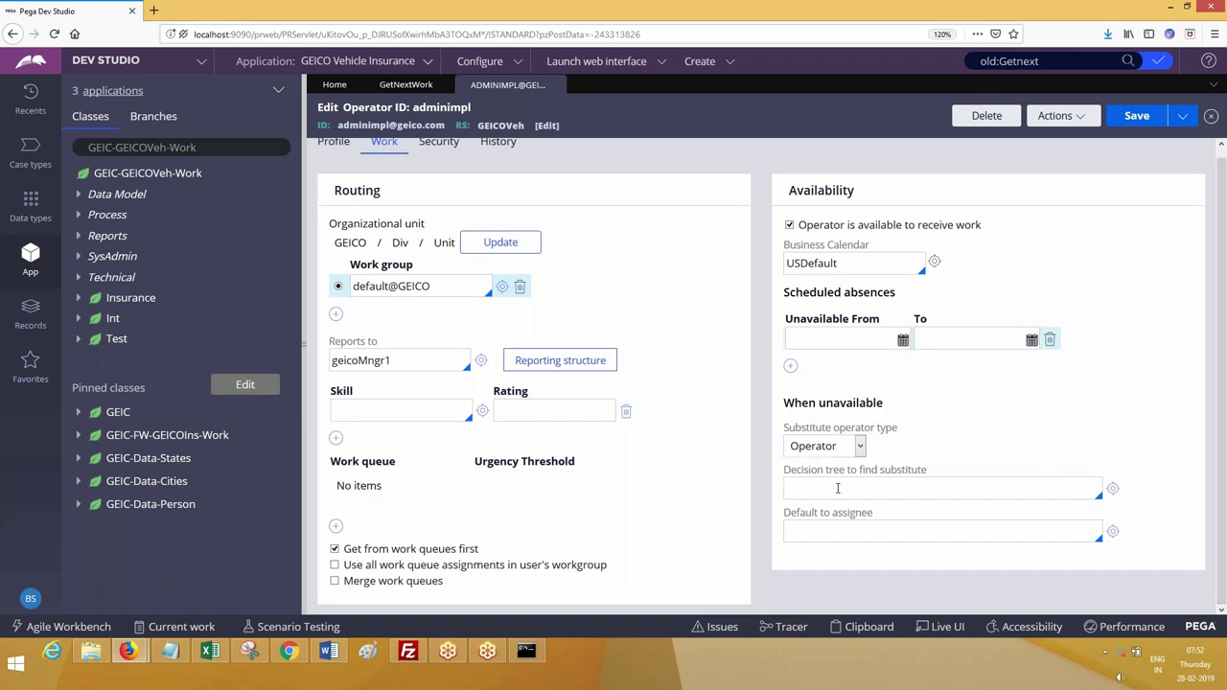
{"action": "left_click", "coordinate": [823, 534]}
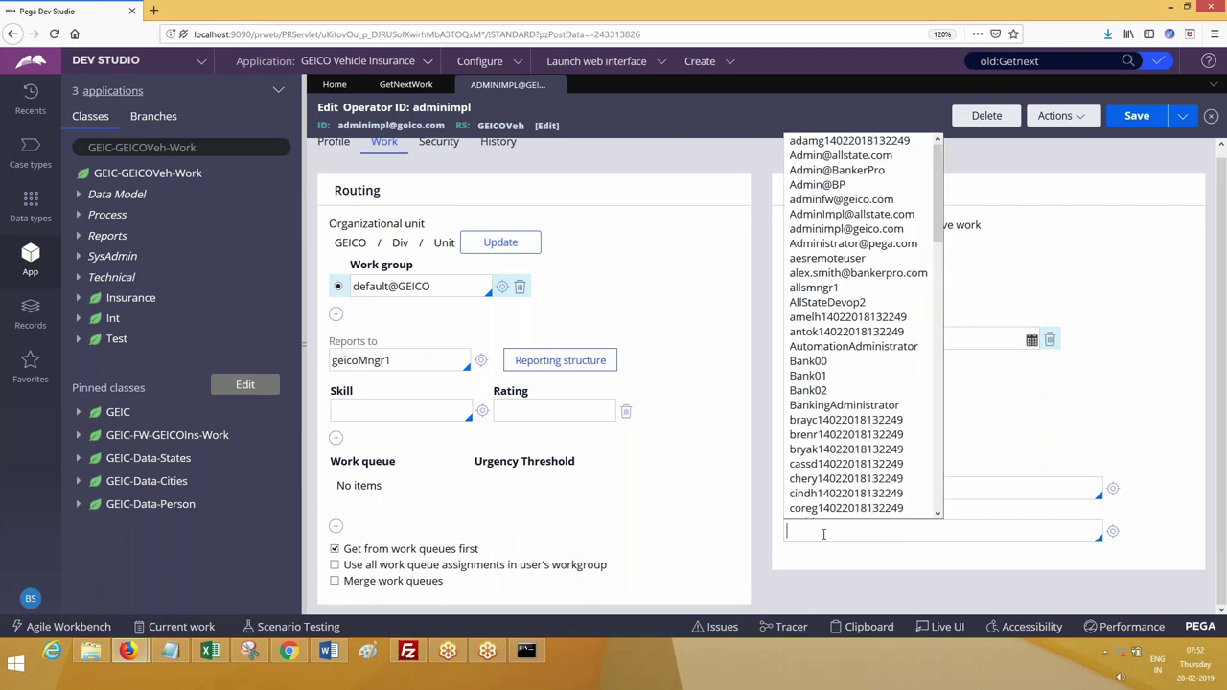
{"action": "left_click", "coordinate": [818, 289]}
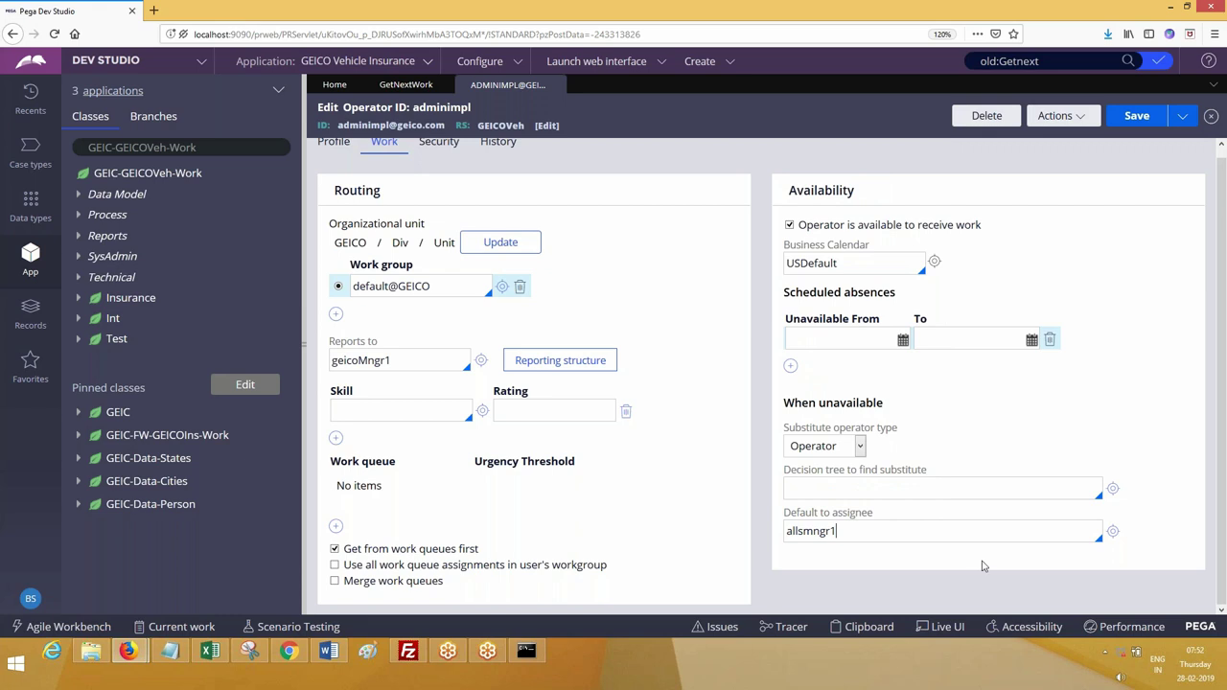
Step: Schedule the operator's absence from 2/19/2019 to 2/27/2019
{"action": "left_click", "coordinate": [904, 340]}
{"action": "left_click", "coordinate": [859, 486]}
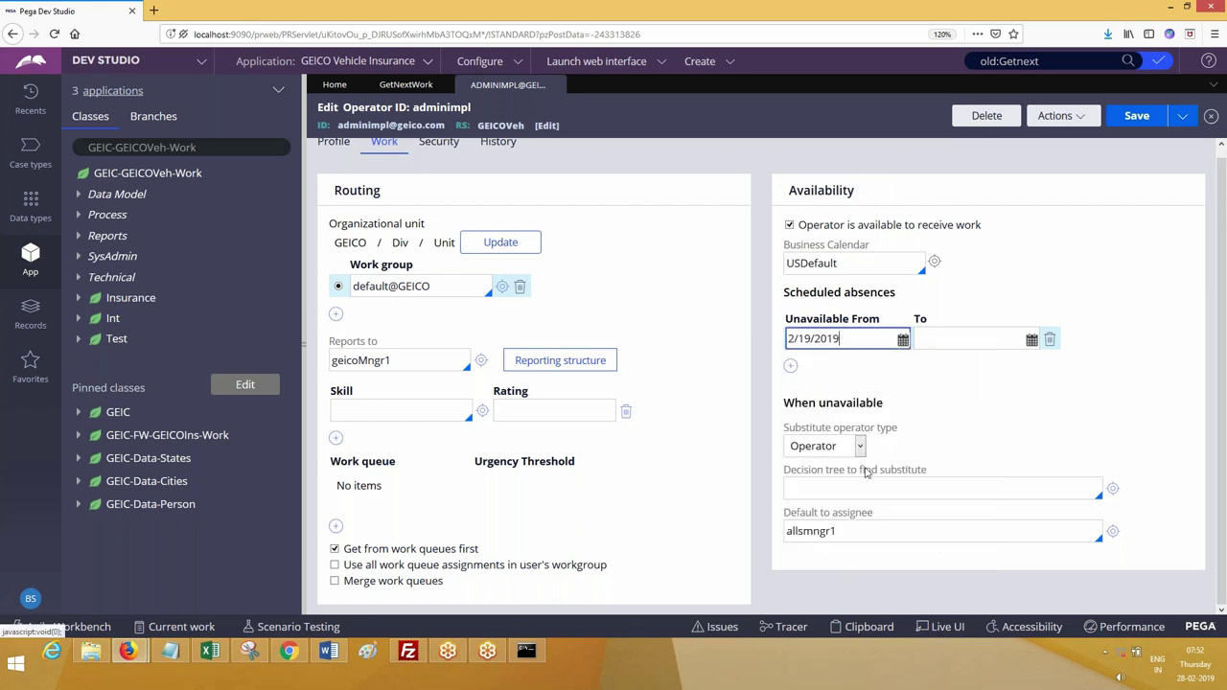
{"action": "left_click", "coordinate": [1032, 339]}
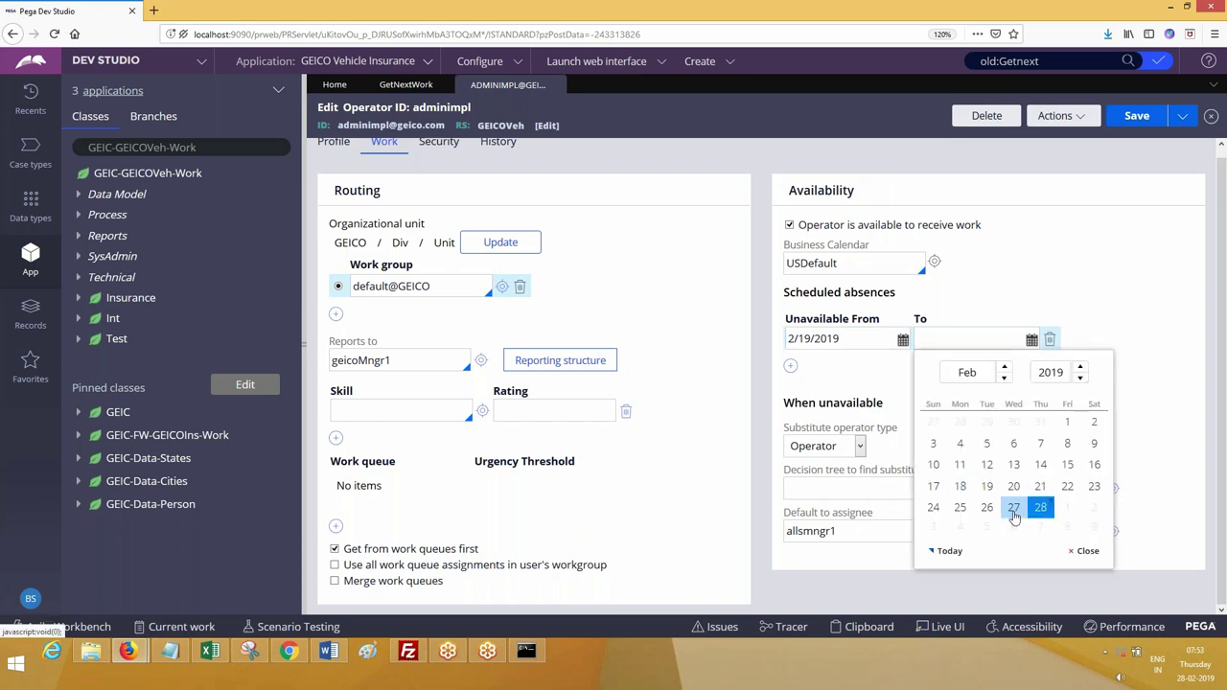
{"action": "left_click", "coordinate": [1013, 507]}
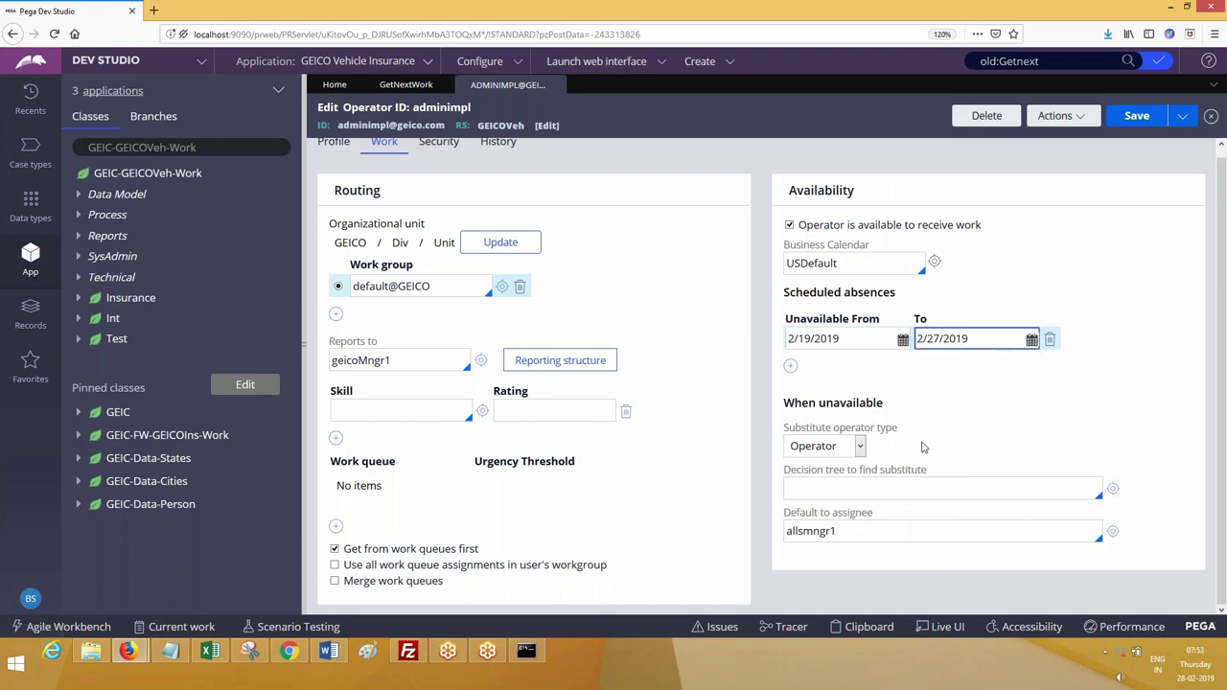
{"action": "right_click", "coordinate": [858, 528]}
{"action": "left_click", "coordinate": [847, 529]}
{"action": "double_click", "coordinate": [848, 529]}
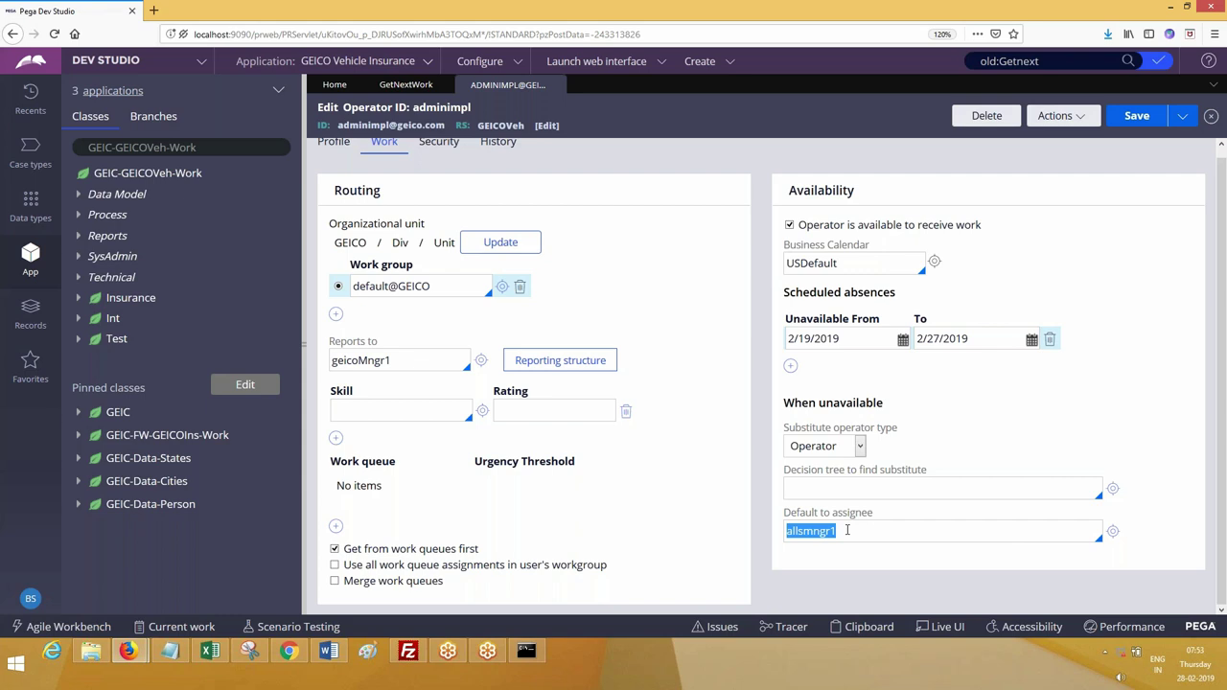
Step: Open the Insurance case type and select the Auto Details step in the Vehicle Info stage
{"action": "left_click", "coordinate": [30, 155]}
{"action": "left_click", "coordinate": [101, 138]}
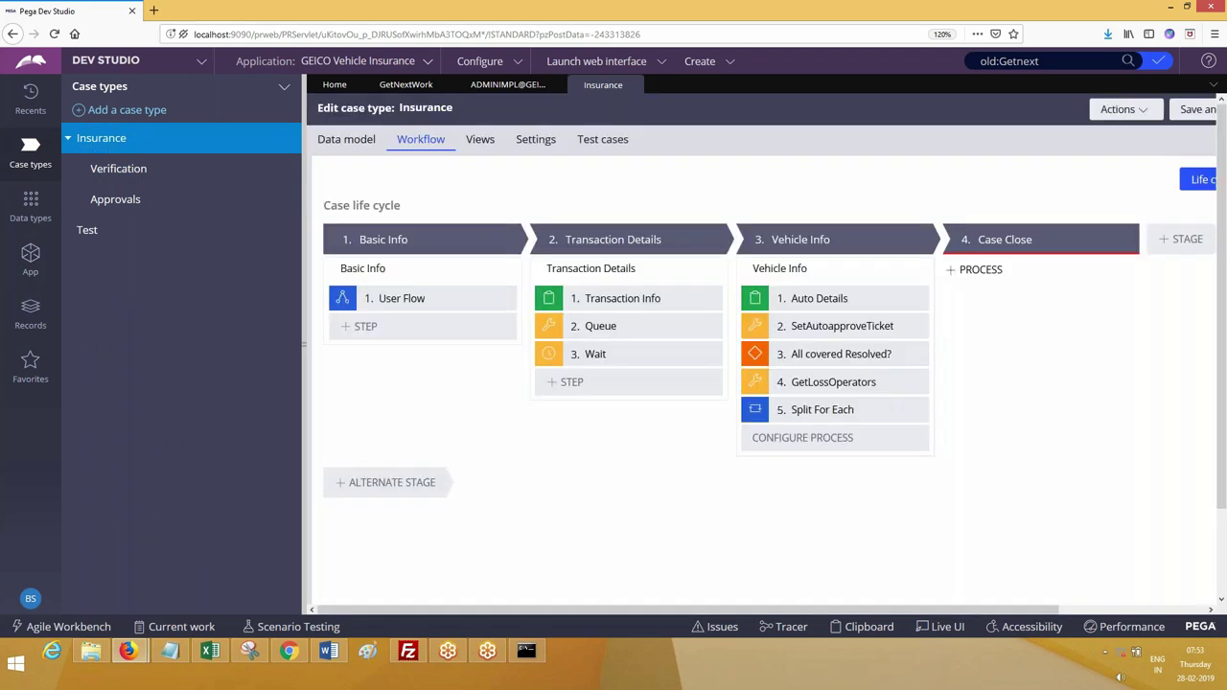
{"action": "left_click", "coordinate": [813, 300]}
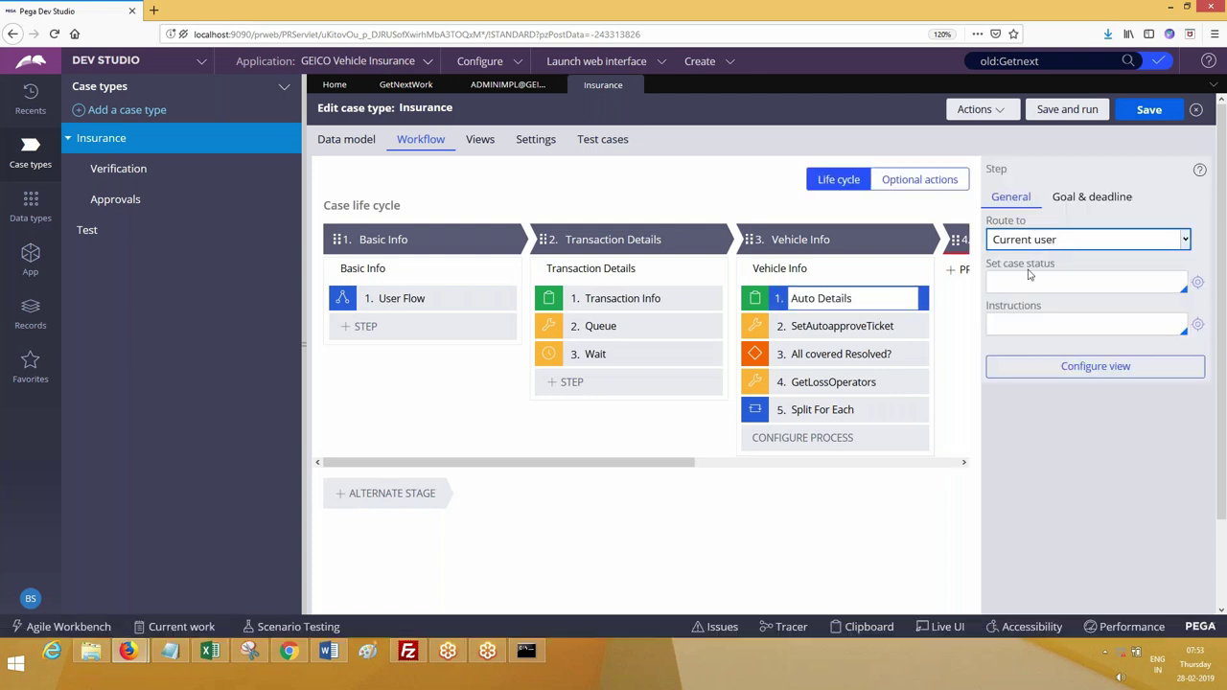
Step: Try routing the Auto Details step to a specific user identified by user name
{"action": "left_click", "coordinate": [1067, 241]}
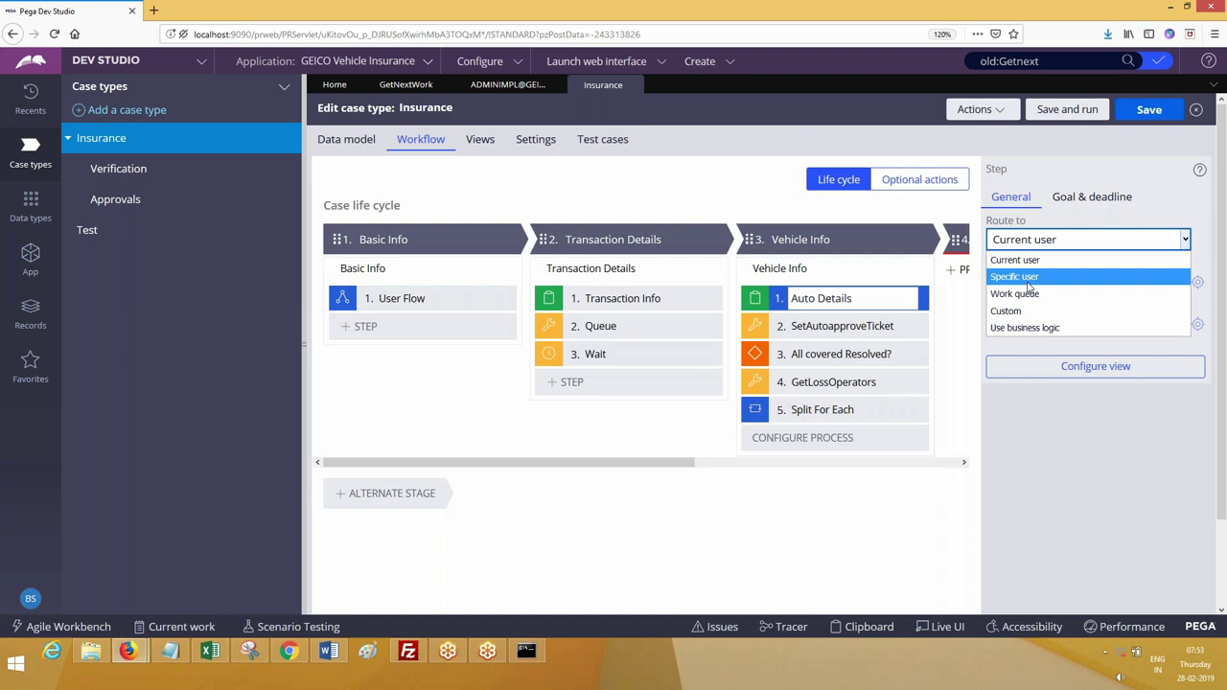
{"action": "left_click", "coordinate": [1031, 279]}
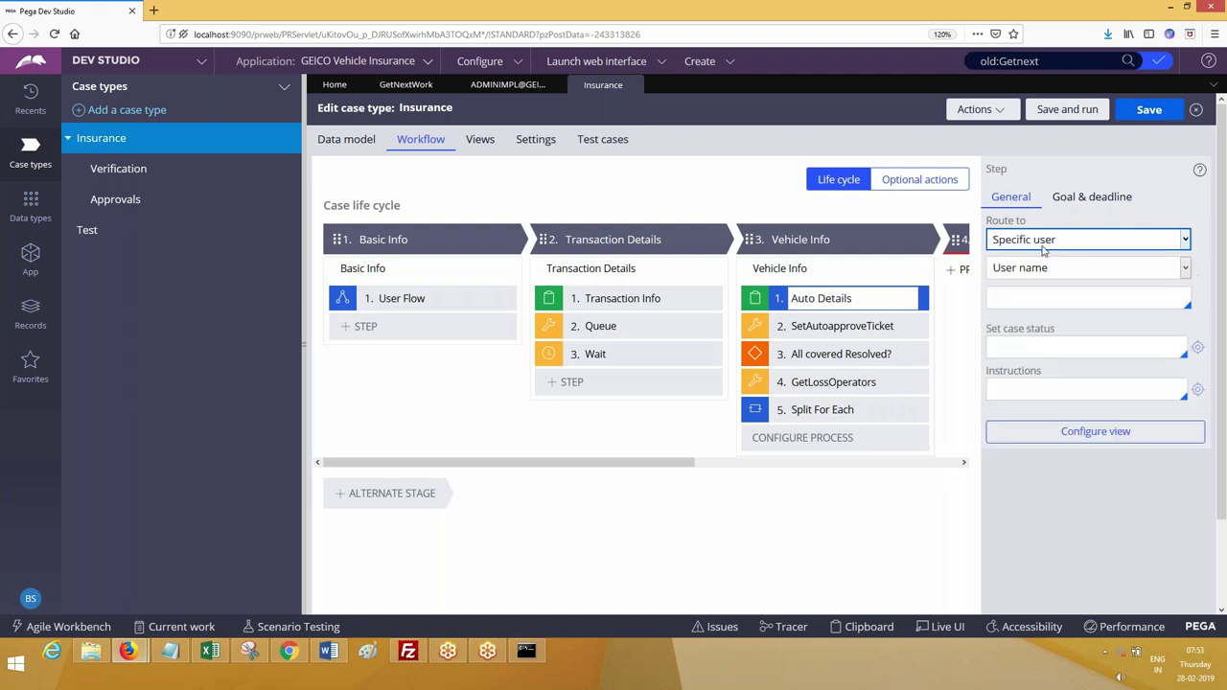
{"action": "left_click", "coordinate": [1043, 270]}
{"action": "left_click", "coordinate": [1036, 322]}
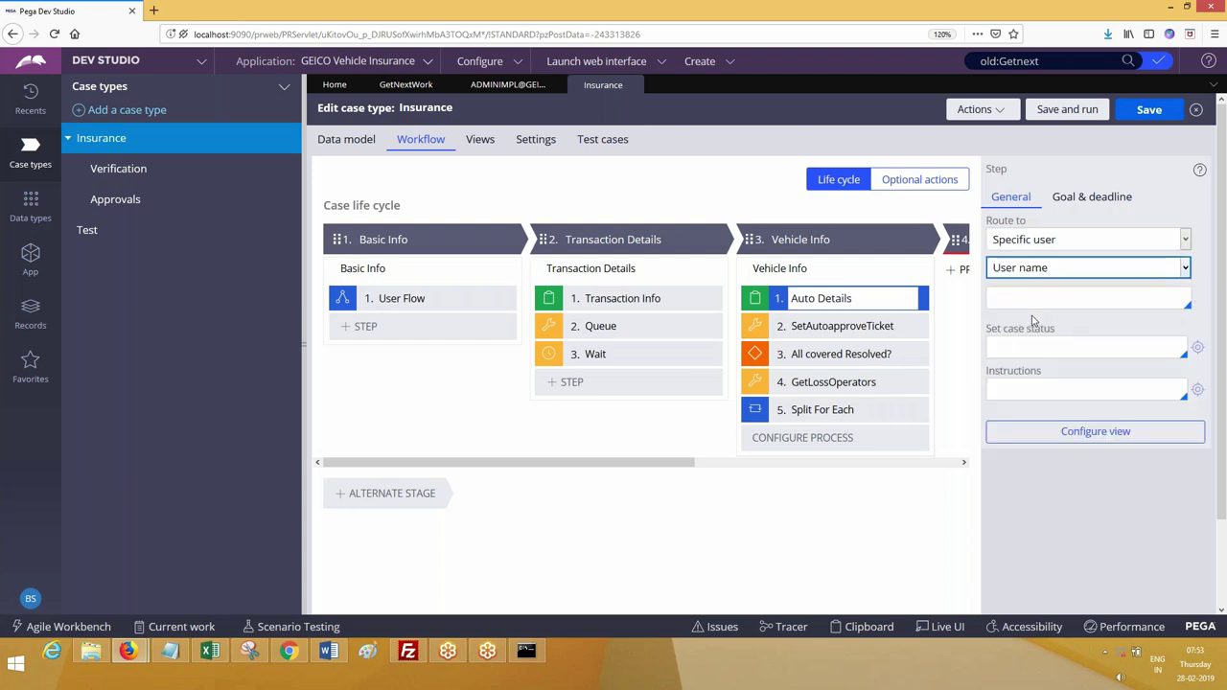
Step: Set the Auto Details step to custom routing with the Worklist assignment type and the ToWorklist router
{"action": "left_click", "coordinate": [1055, 240]}
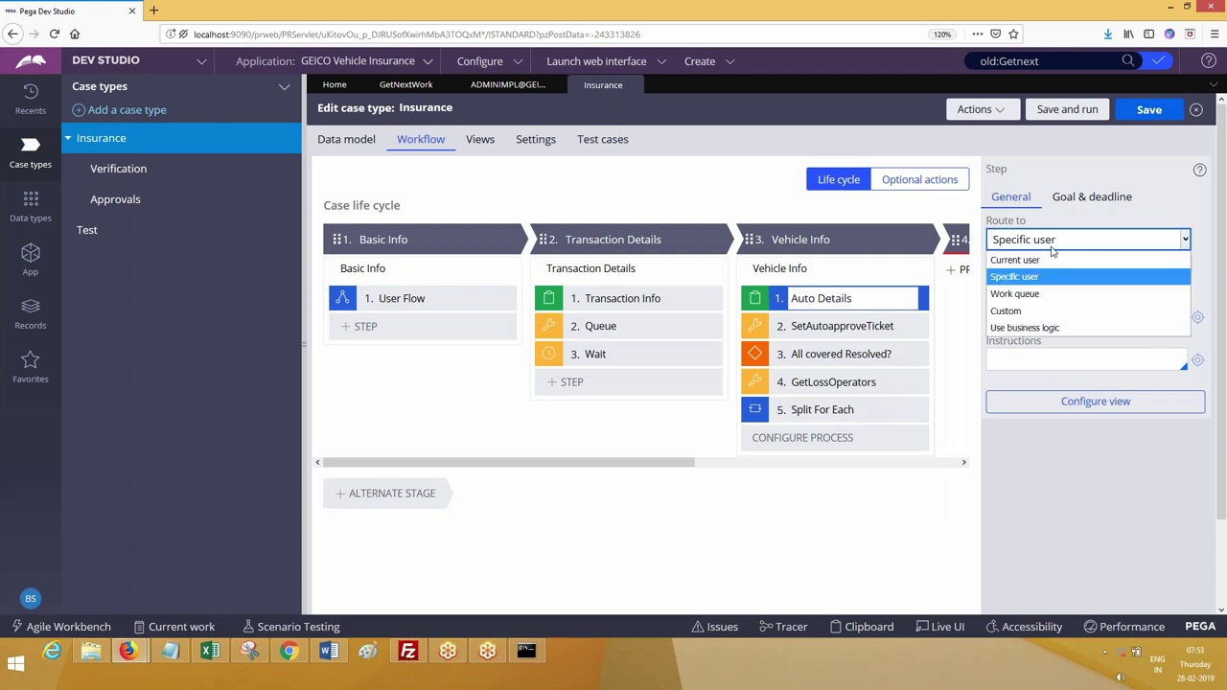
{"action": "left_click", "coordinate": [1029, 311]}
{"action": "left_click", "coordinate": [1037, 283]}
{"action": "left_click", "coordinate": [1033, 300]}
{"action": "left_click", "coordinate": [1026, 325]}
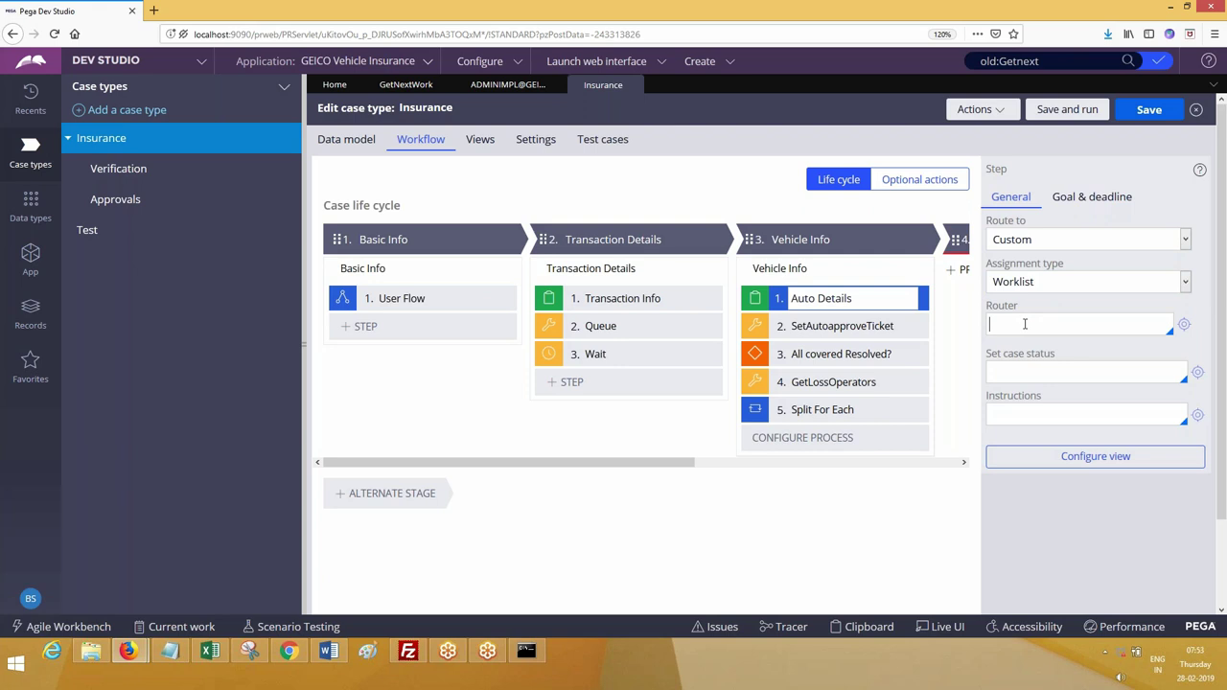
{"action": "type", "text": "toworkl"}
{"action": "key", "text": "Return"}
Step: Enter cgfg as the router's Operator parameter and enable CheckAvailability
{"action": "left_click", "coordinate": [1050, 410]}
{"action": "type", "text": "cgfg"}
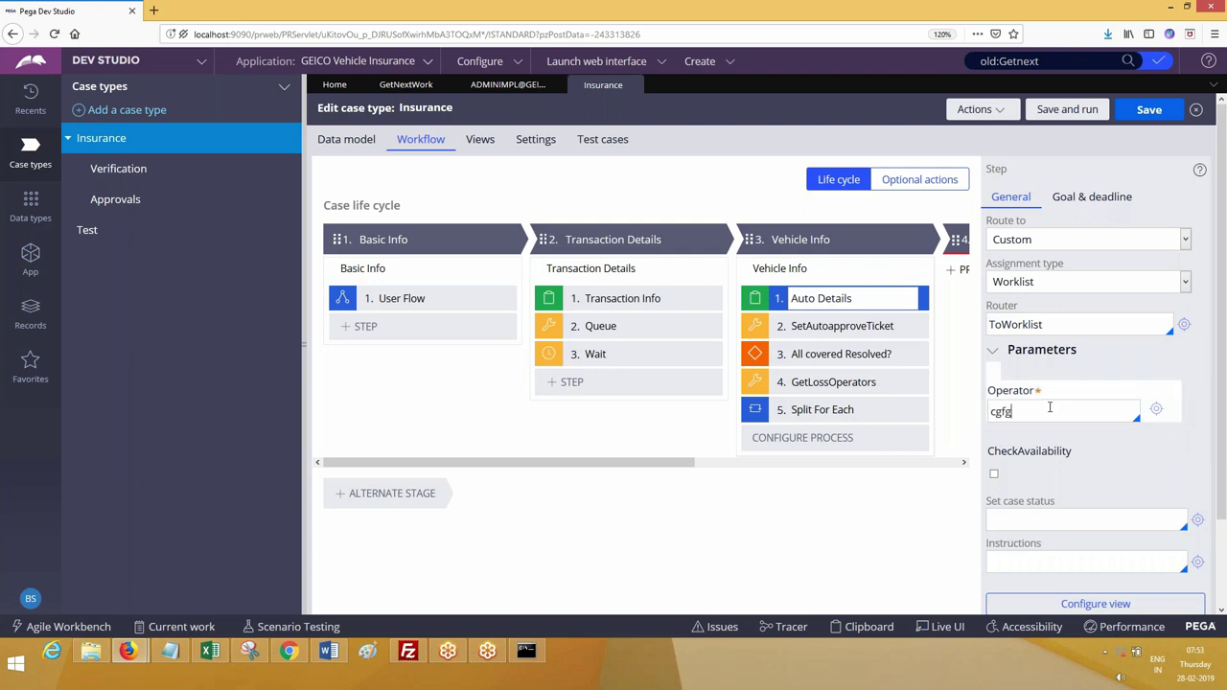
{"action": "left_click", "coordinate": [994, 475]}
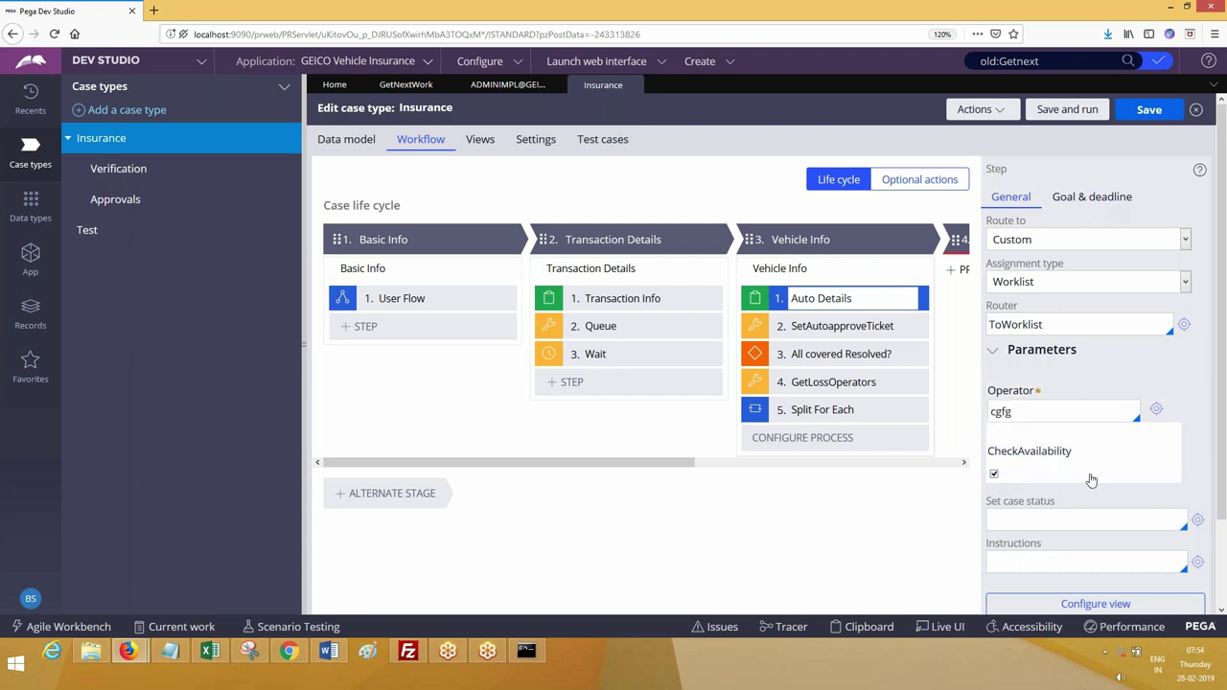
{"action": "left_click_drag", "start_coordinate": [1074, 452], "coordinate": [991, 451]}
{"action": "left_click", "coordinate": [991, 452]}
Step: Switch to the Word notes, remove the blank line above the "Get Work From Work Queues First" sentence, and add "Done." below it
{"action": "left_click", "coordinate": [508, 85]}
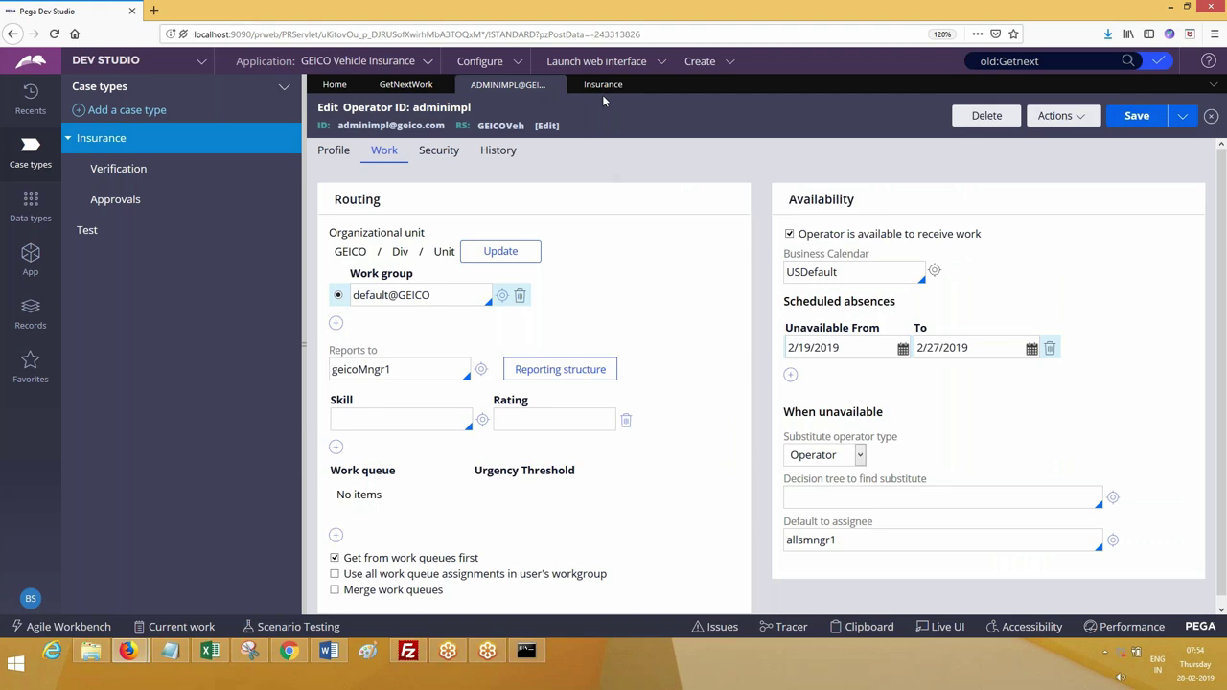
{"action": "left_click", "coordinate": [325, 660]}
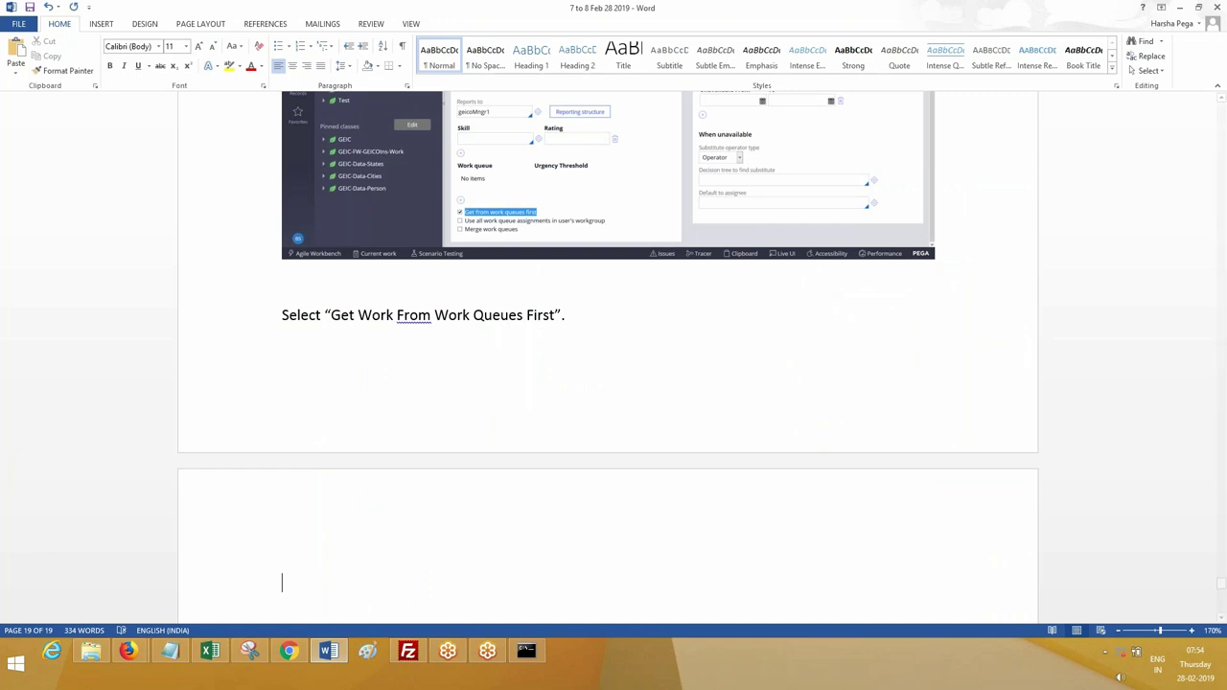
{"action": "left_click", "coordinate": [542, 278]}
{"action": "key", "text": "BackSpace"}
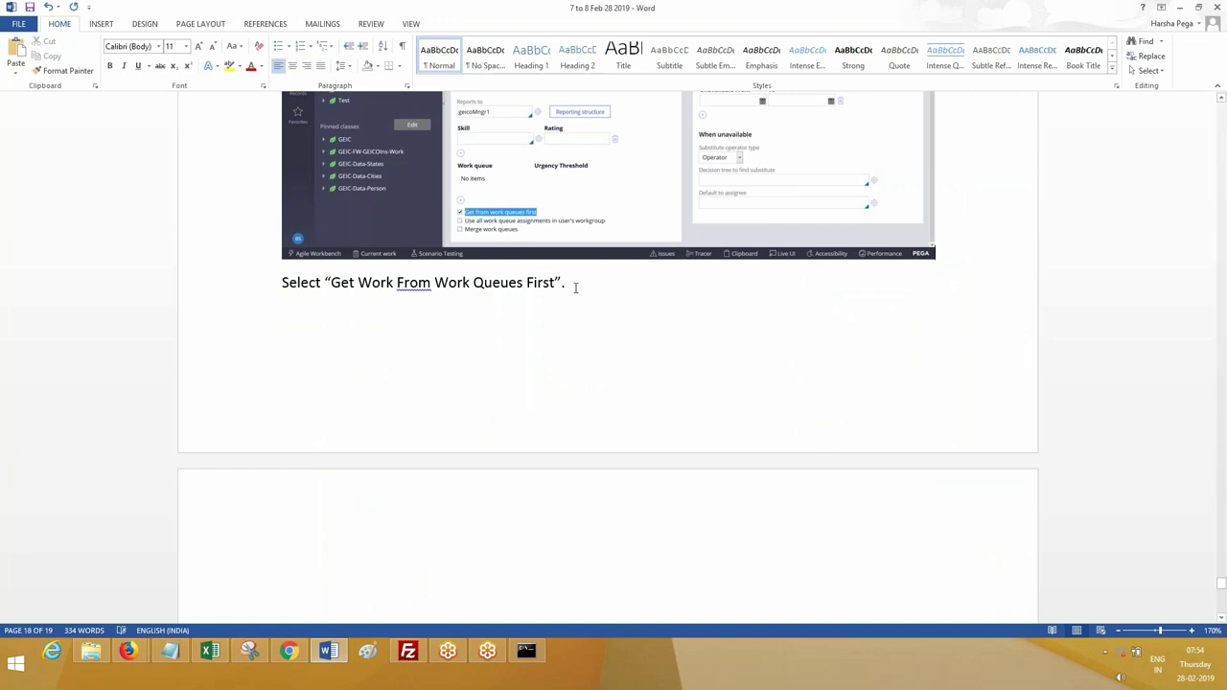
{"action": "key", "text": "ctrl+z"}
{"action": "key", "text": "BackSpace"}
{"action": "left_click", "coordinate": [585, 285]}
{"action": "key", "text": "Return"}
{"action": "type", "text": "Done."}
{"action": "key", "text": "Down"}
{"action": "key", "text": "Down"}
Step: Write the line "How to Auto Route an assignment to A substitute operator when primary operator is on Leave." on the last page
{"action": "mouse_move", "coordinate": [128, 652]}
{"action": "left_click", "coordinate": [227, 562]}
{"action": "left_click", "coordinate": [345, 540]}
{"action": "type", "text": "How to Auto Rout"}
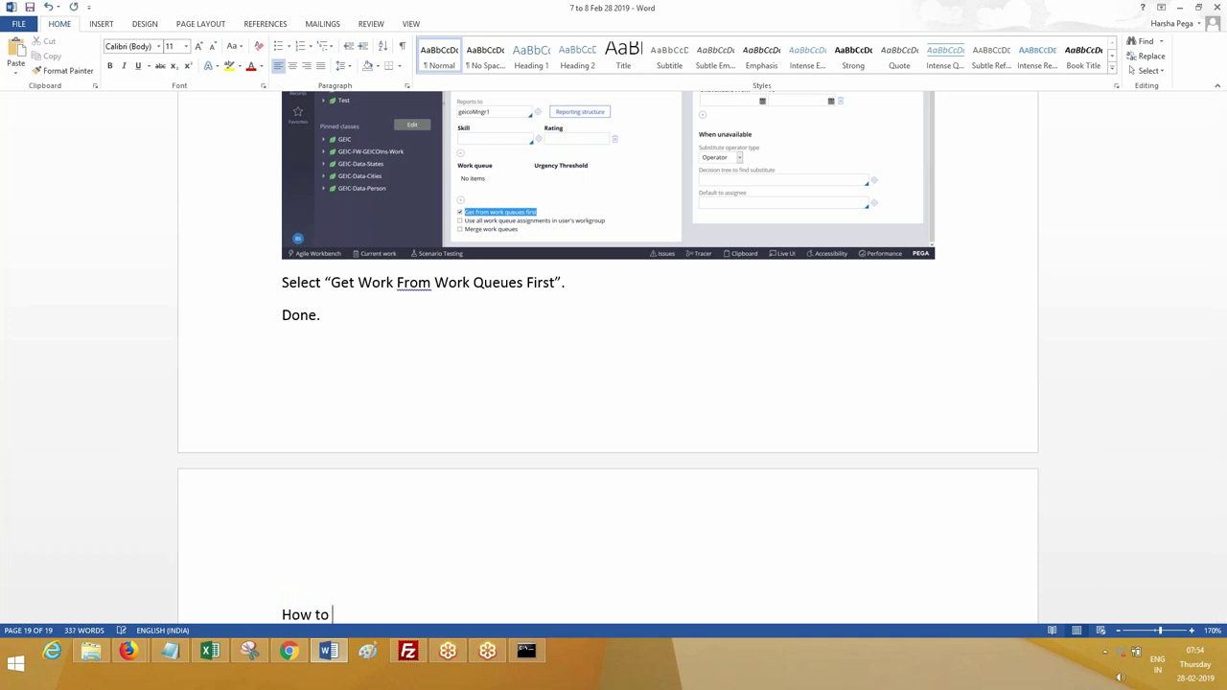
{"action": "type", "text": "e an assignment"}
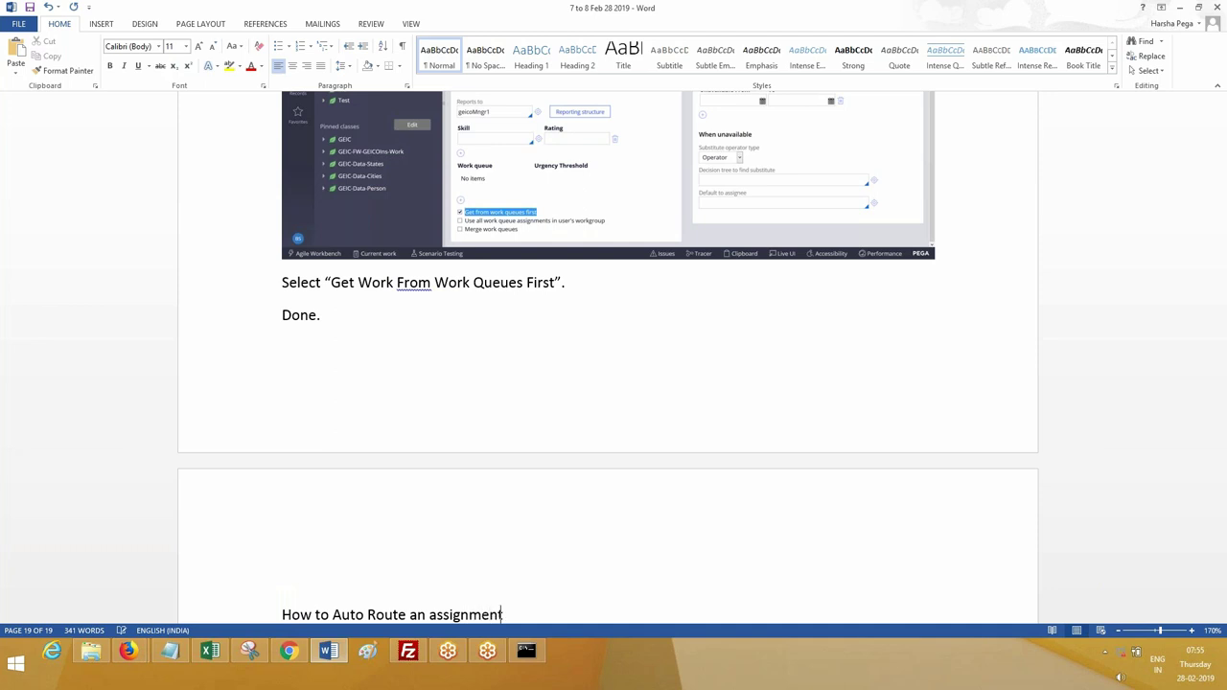
{"action": "type", "text": " to A substitute "}
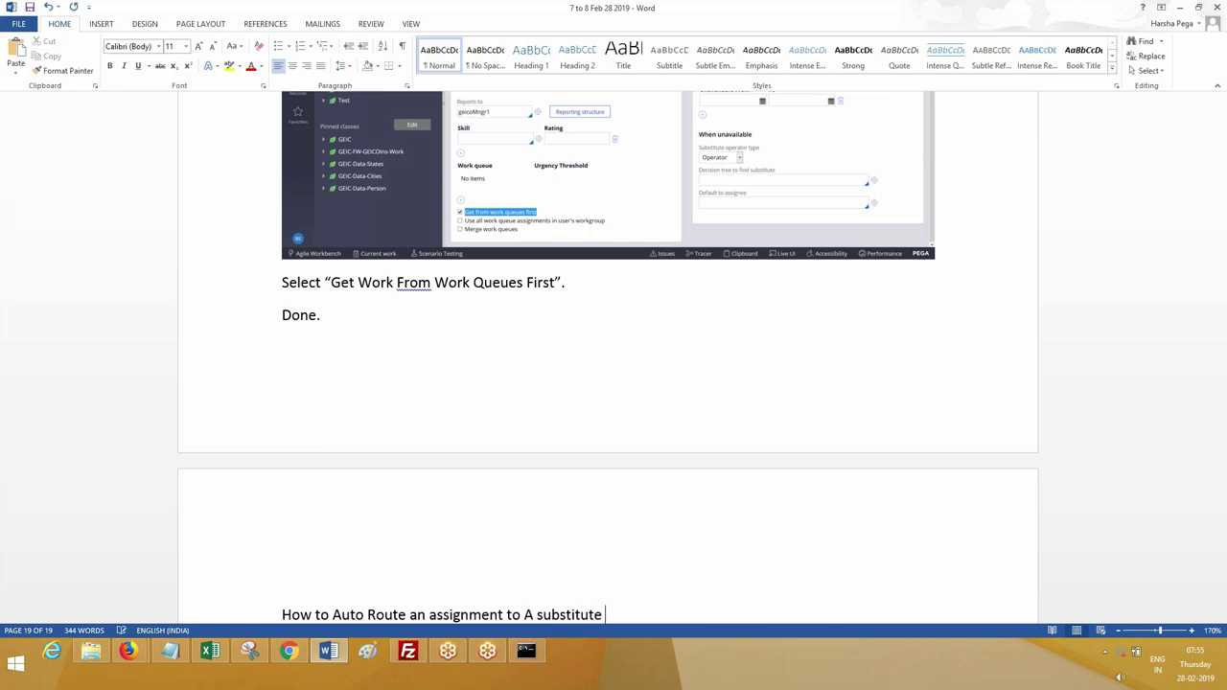
{"action": "type", "text": "operator when primary a"}
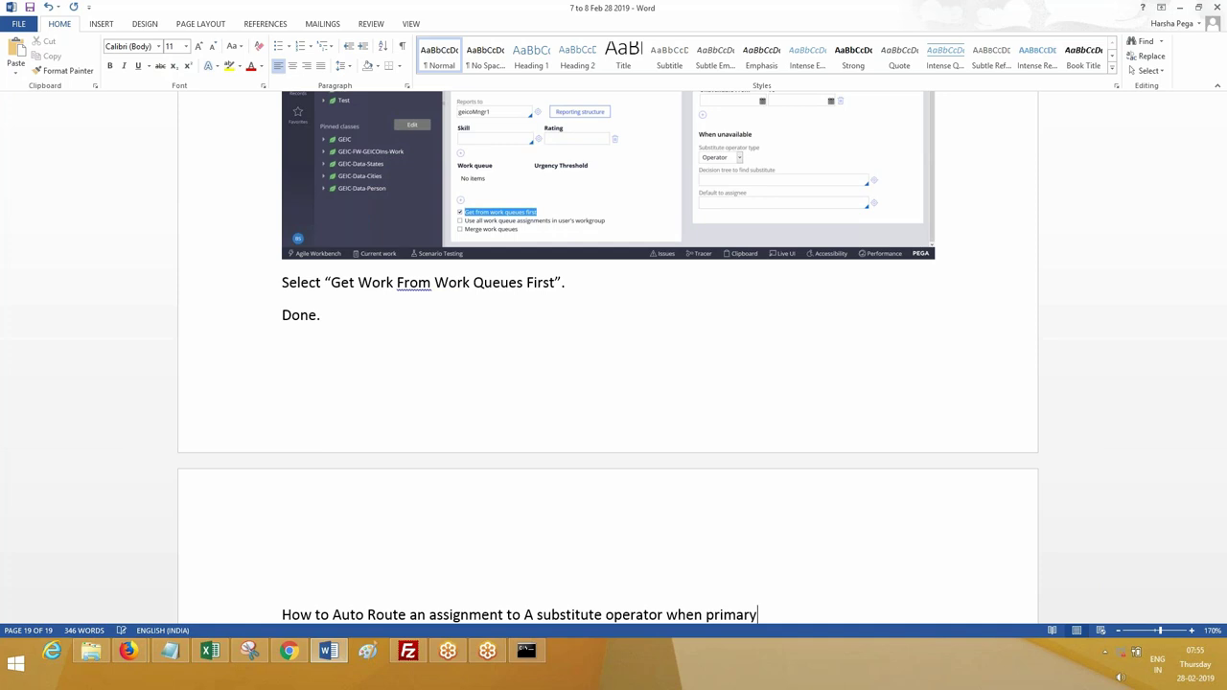
{"action": "key", "text": "BackSpace"}
{"action": "type", "text": "operation"}
{"action": "key", "text": "BackSpace"}
{"action": "key", "text": "BackSpace"}
{"action": "key", "text": "BackSpace"}
{"action": "type", "text": "or is on Leva"}
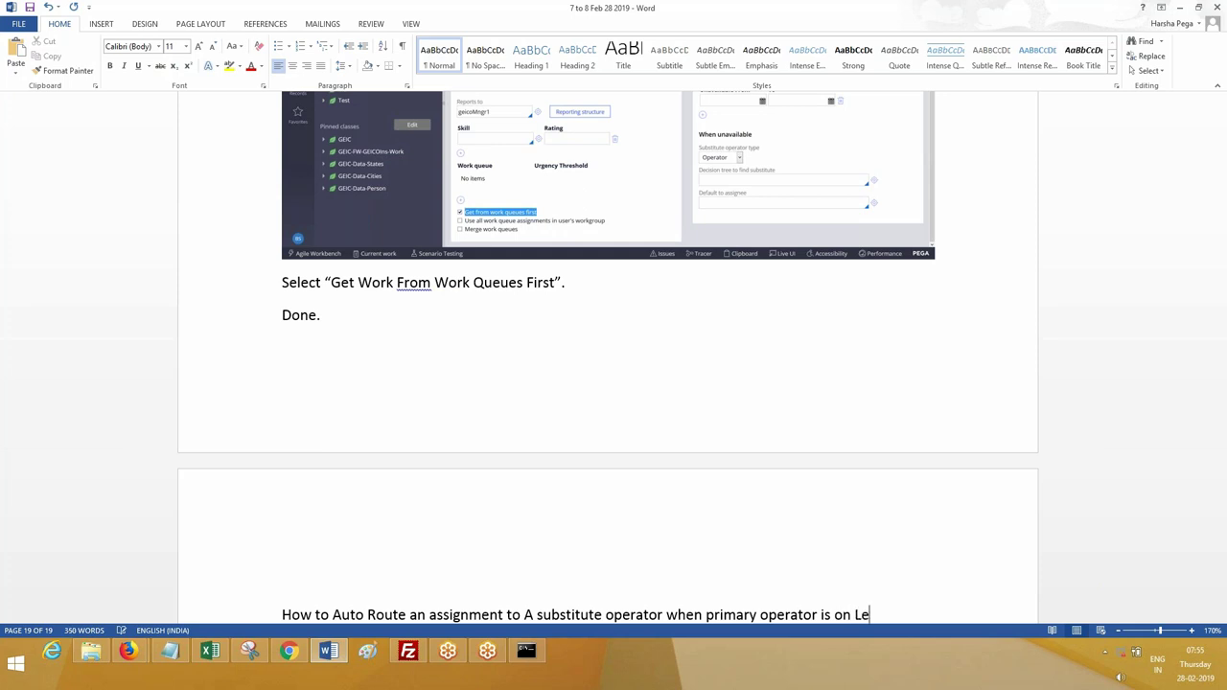
{"action": "key", "text": "BackSpace"}
{"action": "key", "text": "BackSpace"}
{"action": "type", "text": "ave."}
{"action": "key", "text": "Return"}
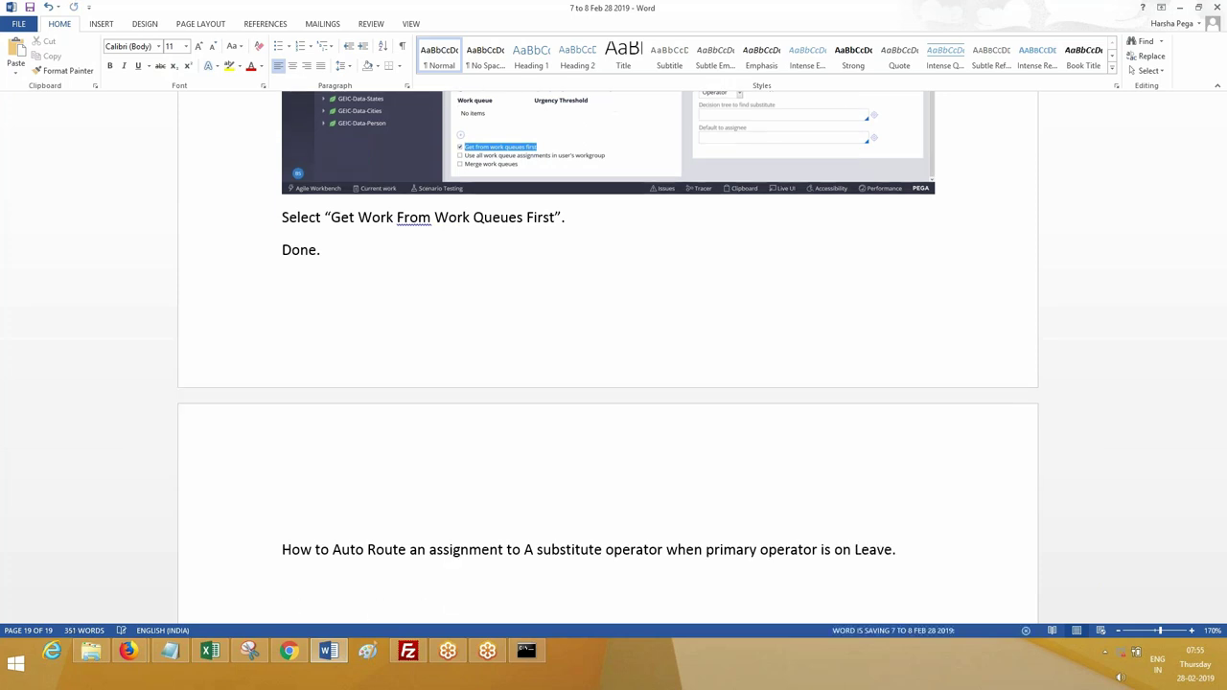
Step: Switch to Pega Dev Studio and check the operator's scheduled absence settings
{"action": "left_click", "coordinate": [127, 652]}
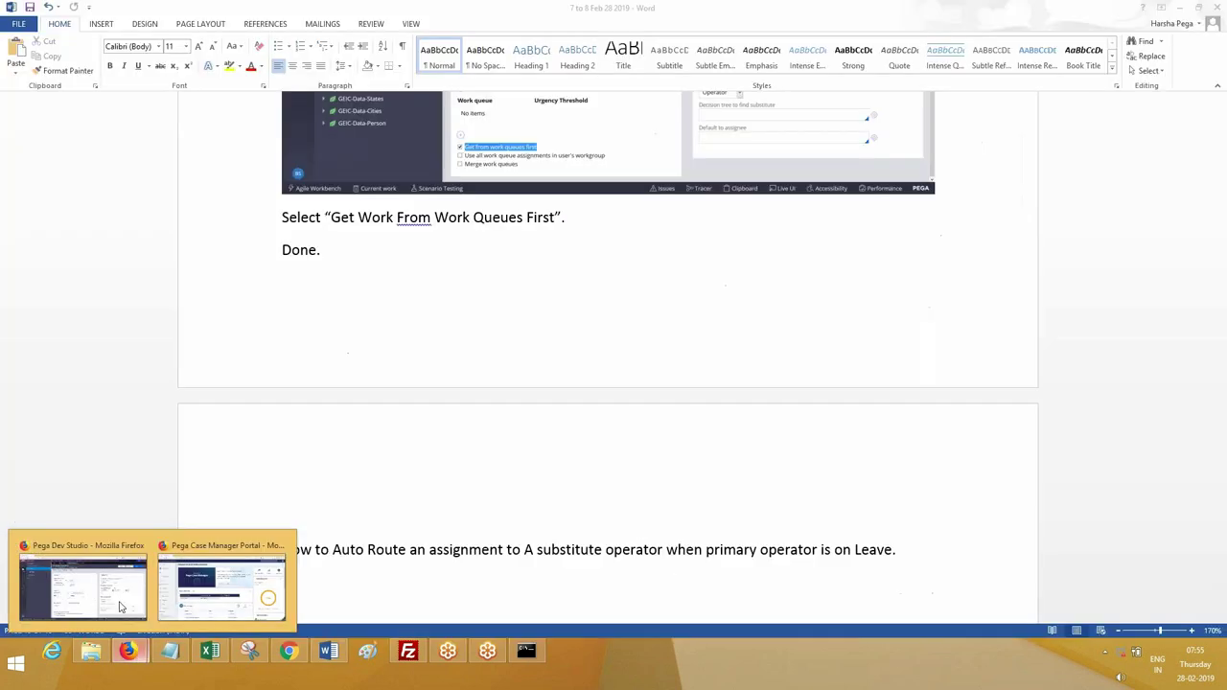
{"action": "left_click", "coordinate": [84, 590]}
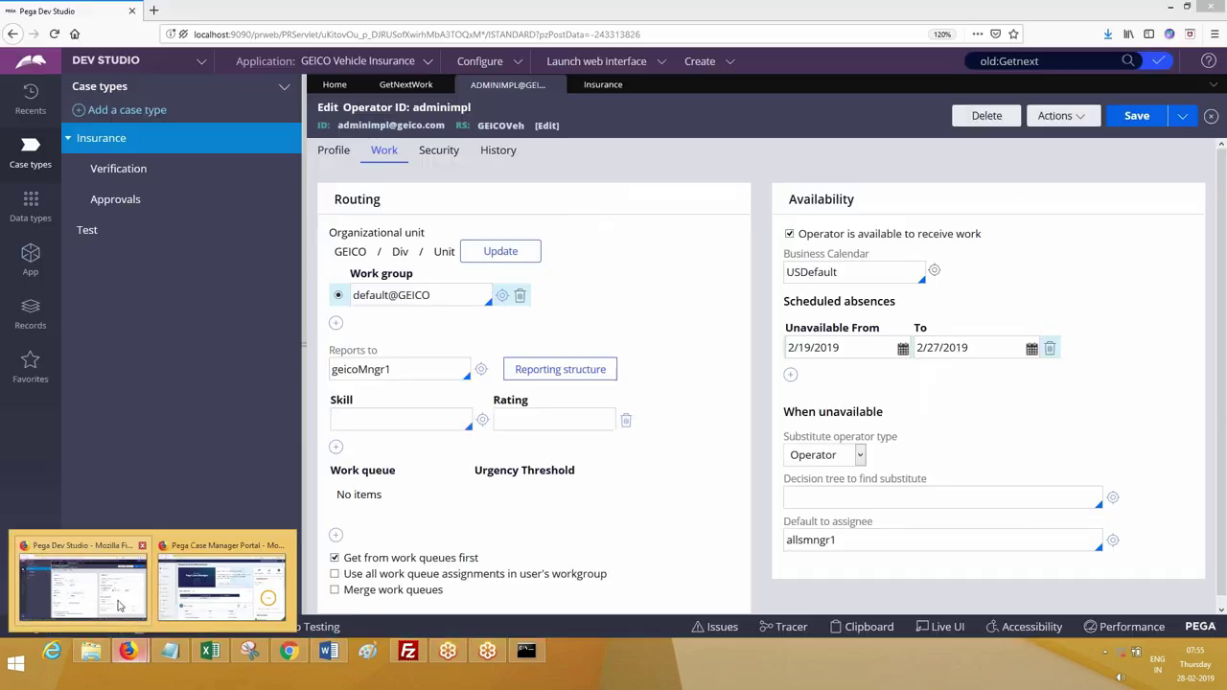
{"action": "left_click_drag", "start_coordinate": [880, 332], "coordinate": [884, 332]}
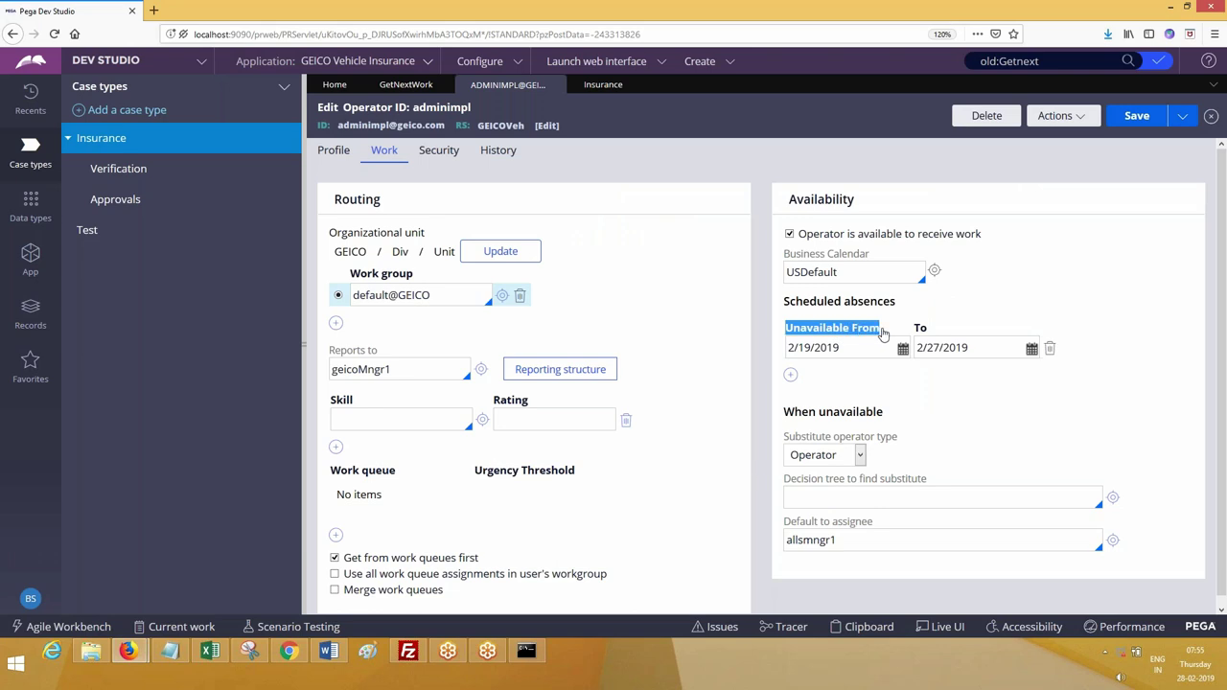
Step: Switch to the Word notes and write "This is OOTB available." below the substitute operator heading
{"action": "left_click", "coordinate": [328, 652]}
{"action": "key", "text": "Return"}
{"action": "type", "text": "We ca"}
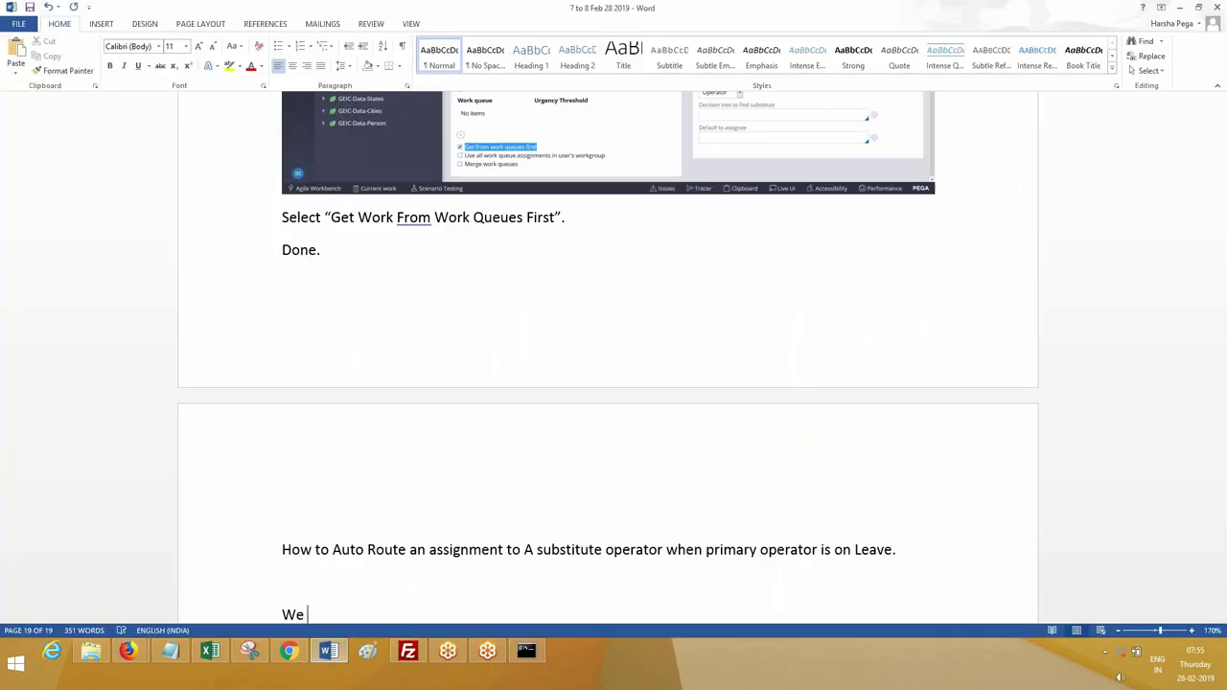
{"action": "key", "text": "BackSpace"}
{"action": "key", "text": "BackSpace"}
{"action": "key", "text": "BackSpace"}
{"action": "key", "text": "BackSpace"}
{"action": "key", "text": "BackSpace"}
{"action": "type", "text": "This is OOTB available,"}
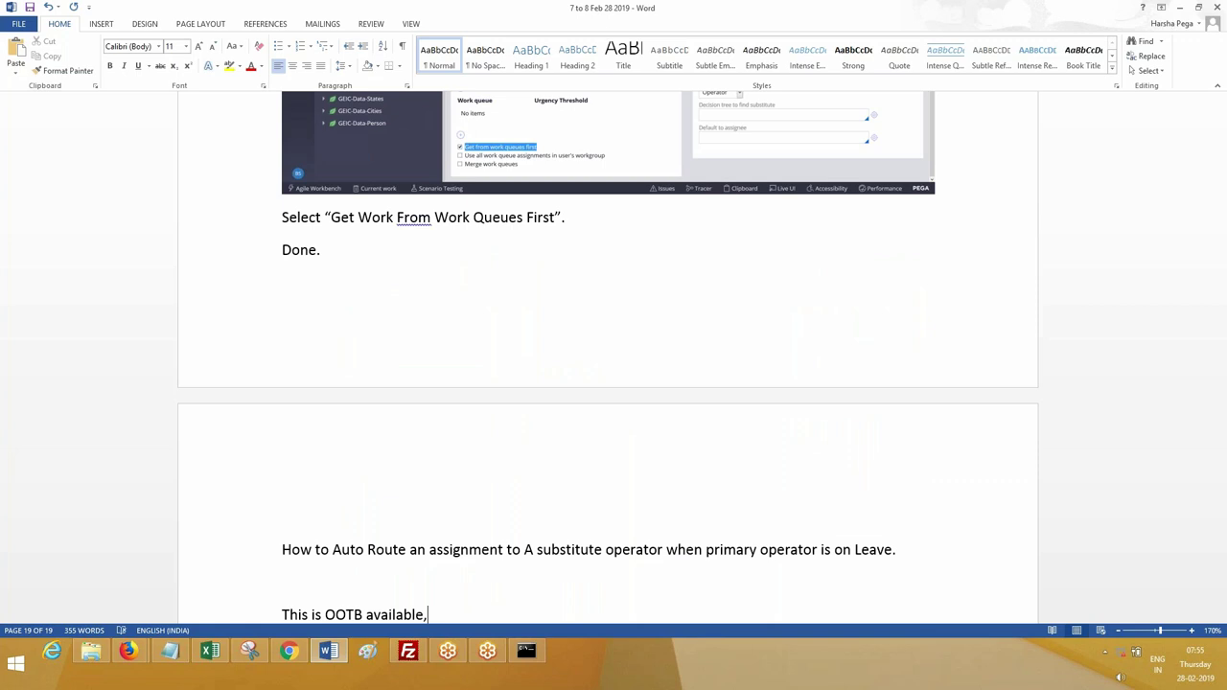
{"action": "key", "text": "BackSpace"}
{"action": "type", "text": "."}
Step: Add the line "Open Operator Rule form, choose Un available dates" and paste the screenshot of the operator's Work settings below it
{"action": "key", "text": "Return"}
{"action": "type", "text": "Open "}
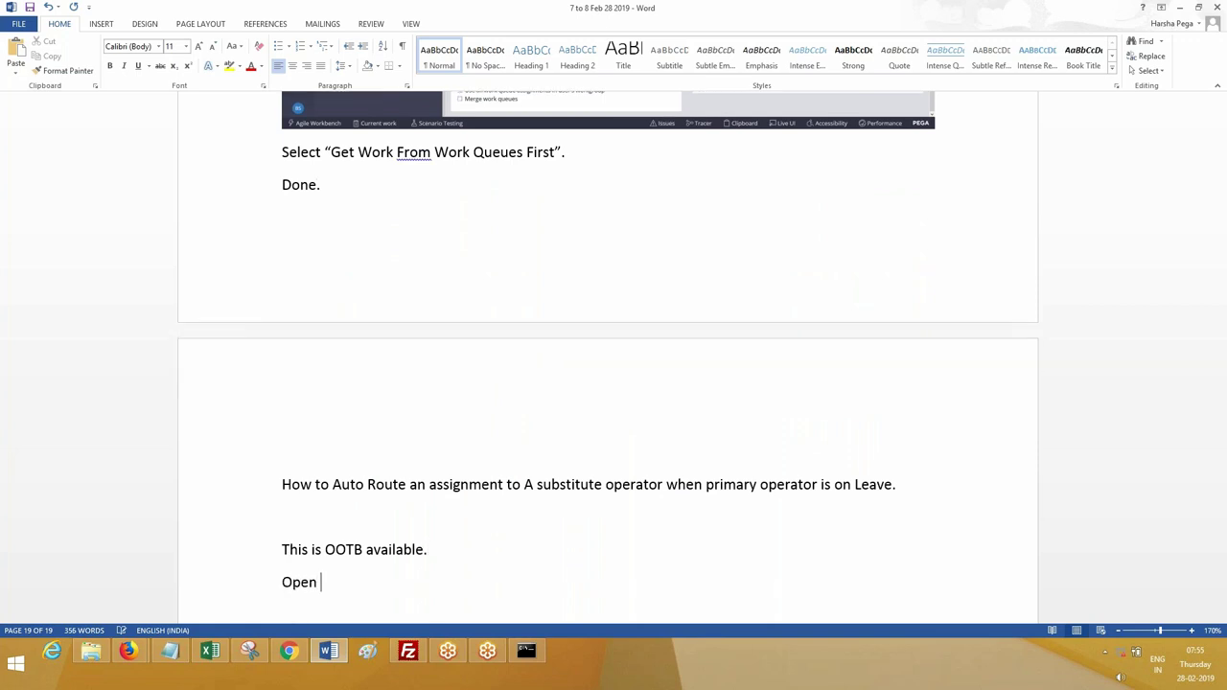
{"action": "type", "text": "Operator Rule form, choose"}
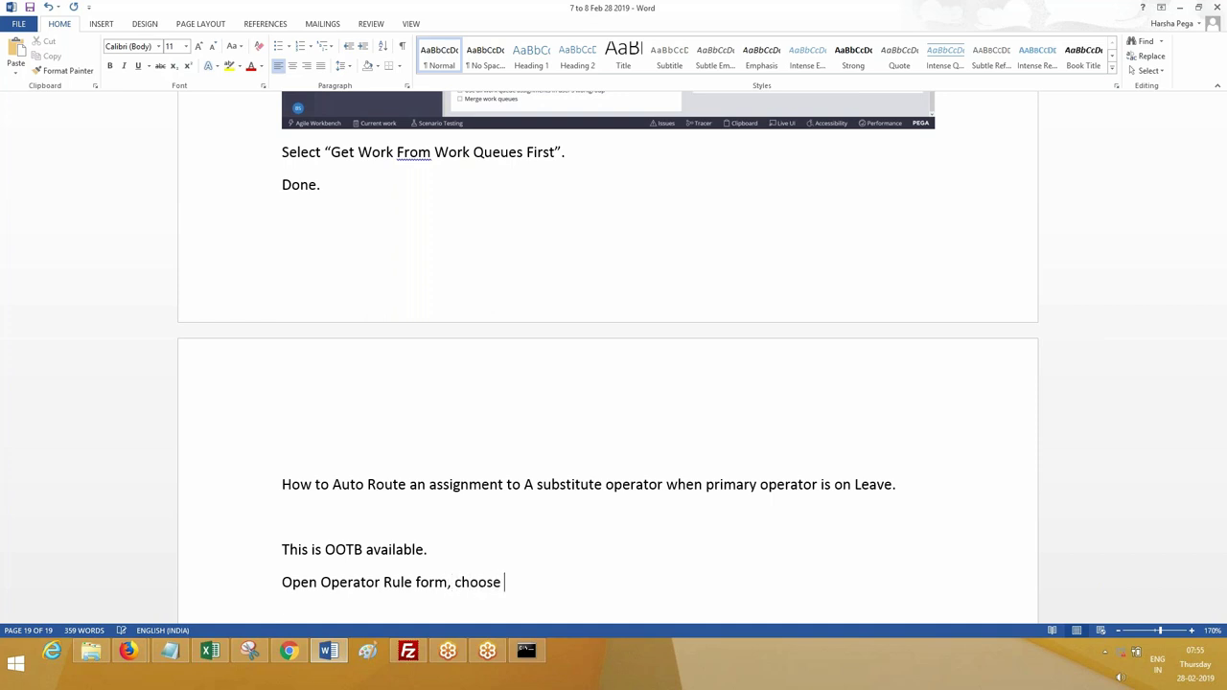
{"action": "type", "text": " Un available  da"}
{"action": "type", "text": "ta"}
{"action": "type", "text": "ess"}
{"action": "key", "text": "BackSpace"}
{"action": "key", "text": "BackSpace"}
{"action": "type", "text": "s"}
{"action": "key", "text": "Return"}
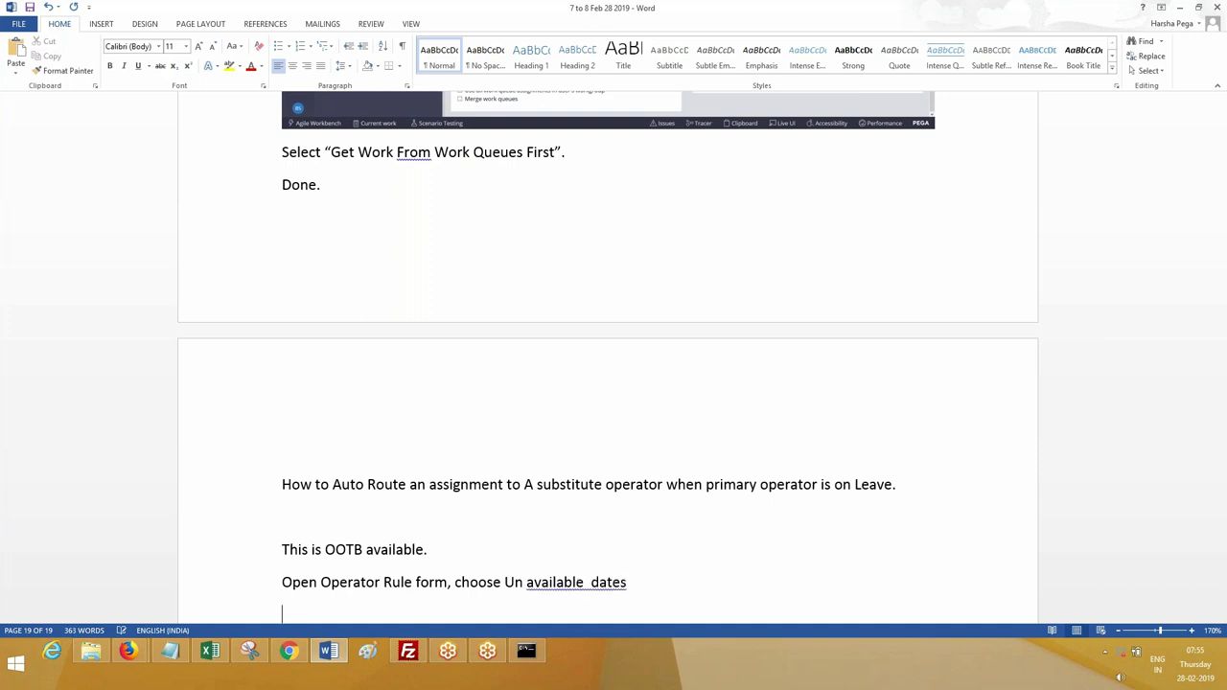
{"action": "key", "text": "ctrl+v"}
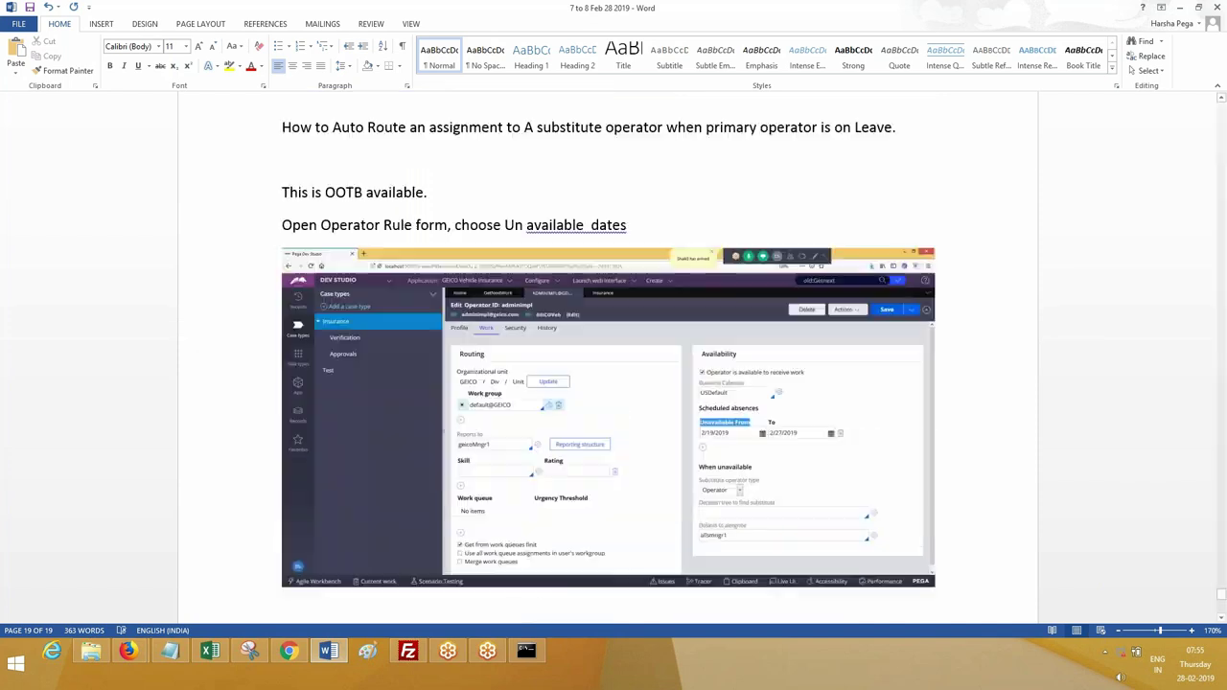
Step: Write "Choose Substitute Operators." below the pasted operator screenshot, leaving a blank line between them
{"action": "key", "text": "Return"}
{"action": "key", "text": "Return"}
{"action": "type", "text": "Choose Sub stitute Operators."}
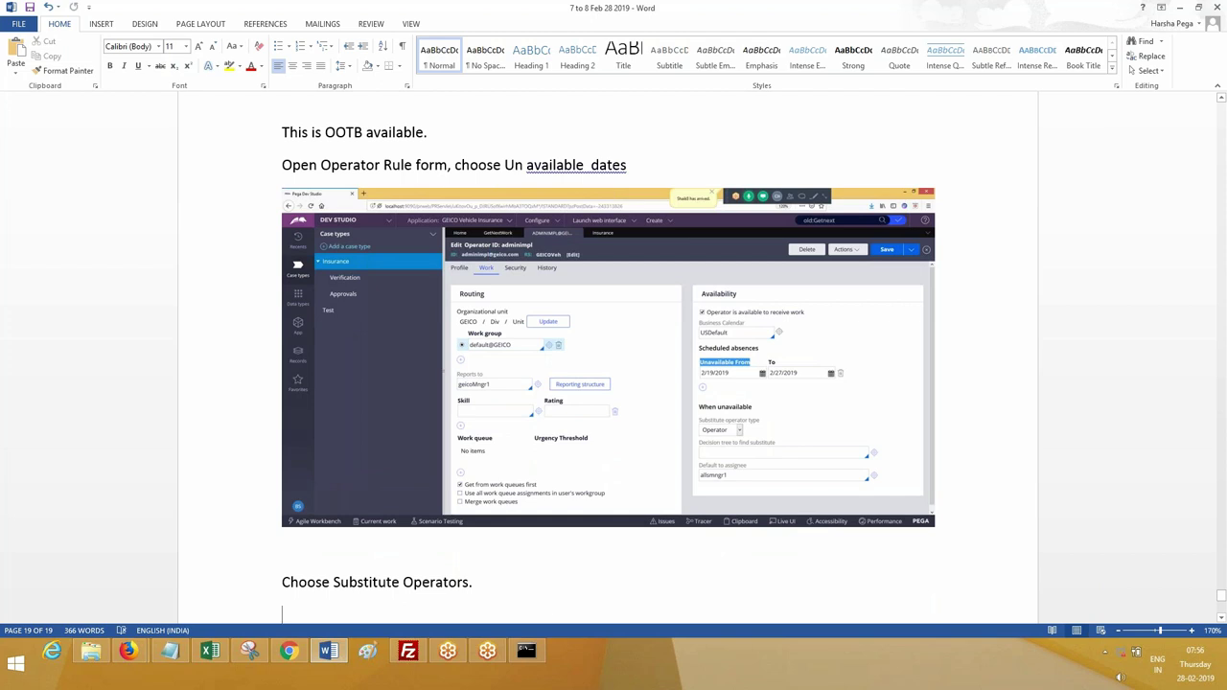
Step: Add the sentence "Now the task will be routed to substitute operator." below a blank line
{"action": "scroll", "coordinate": [608, 364], "scroll_direction": "down", "scroll_amount": 1}
{"action": "key", "text": "Return"}
{"action": "type", "text": "Now the task wi"}
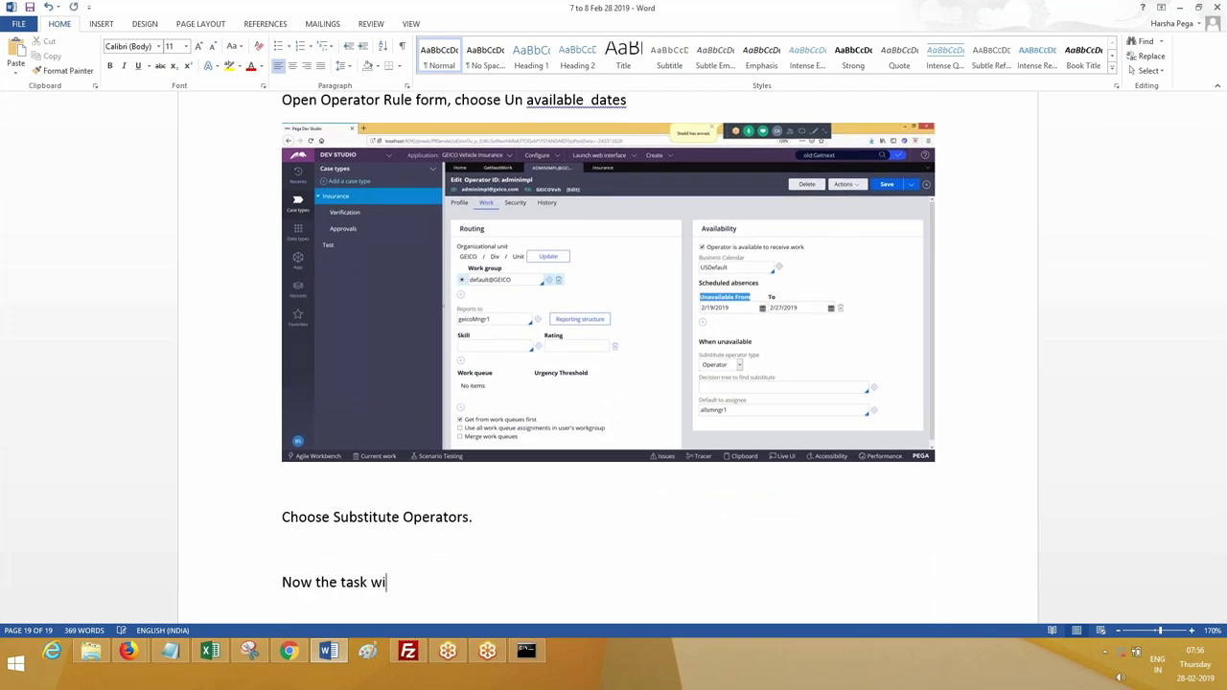
{"action": "type", "text": "ll be d=routed tp"}
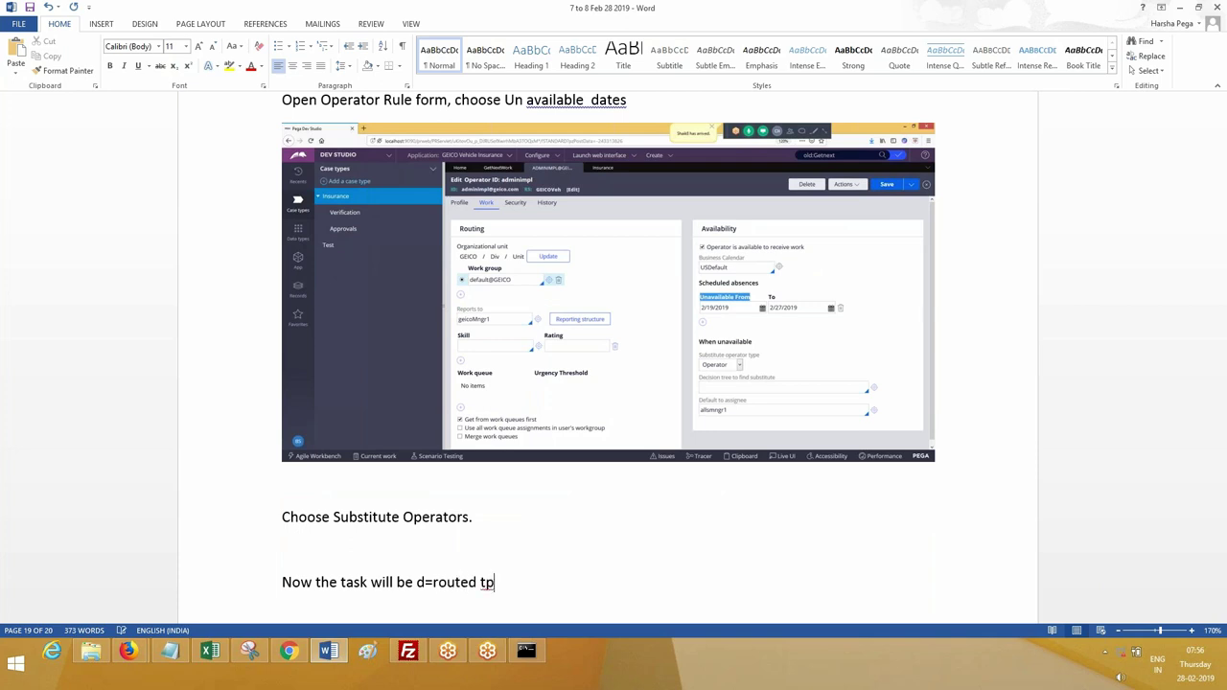
{"action": "key", "text": "BackSpace"}
{"action": "type", "text": "o"}
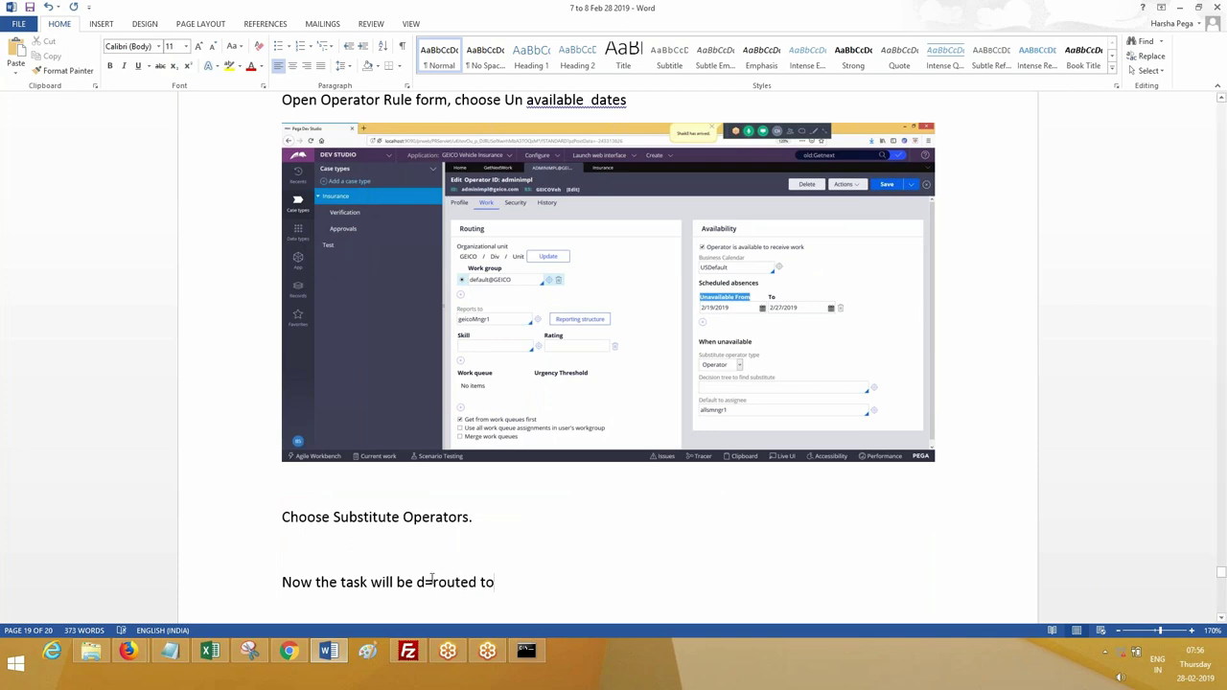
{"action": "left_click", "coordinate": [432, 582]}
{"action": "key", "text": "BackSpace"}
{"action": "key", "text": "BackSpace"}
{"action": "key", "text": "End"}
{"action": "type", "text": "subst"}
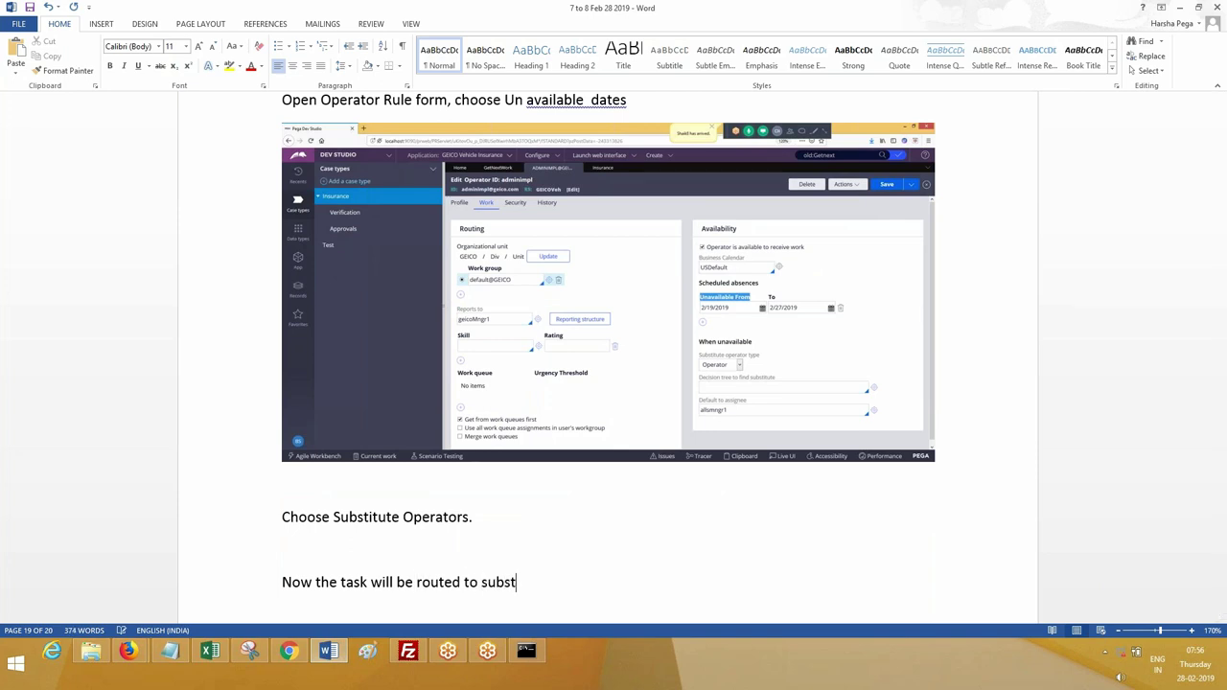
{"action": "type", "text": "itute operator. "}
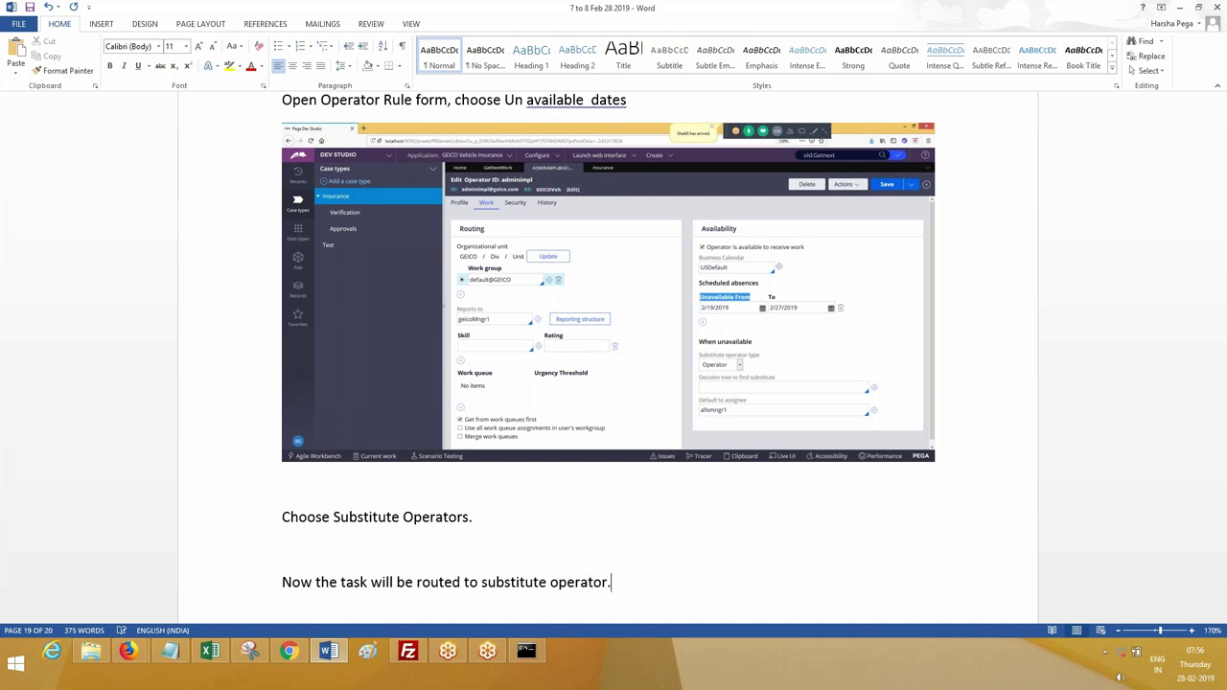
Step: Write "This functionality works only when we choose below option while routing." and start an empty line below it
{"action": "type", "text": "This functionality works onl"}
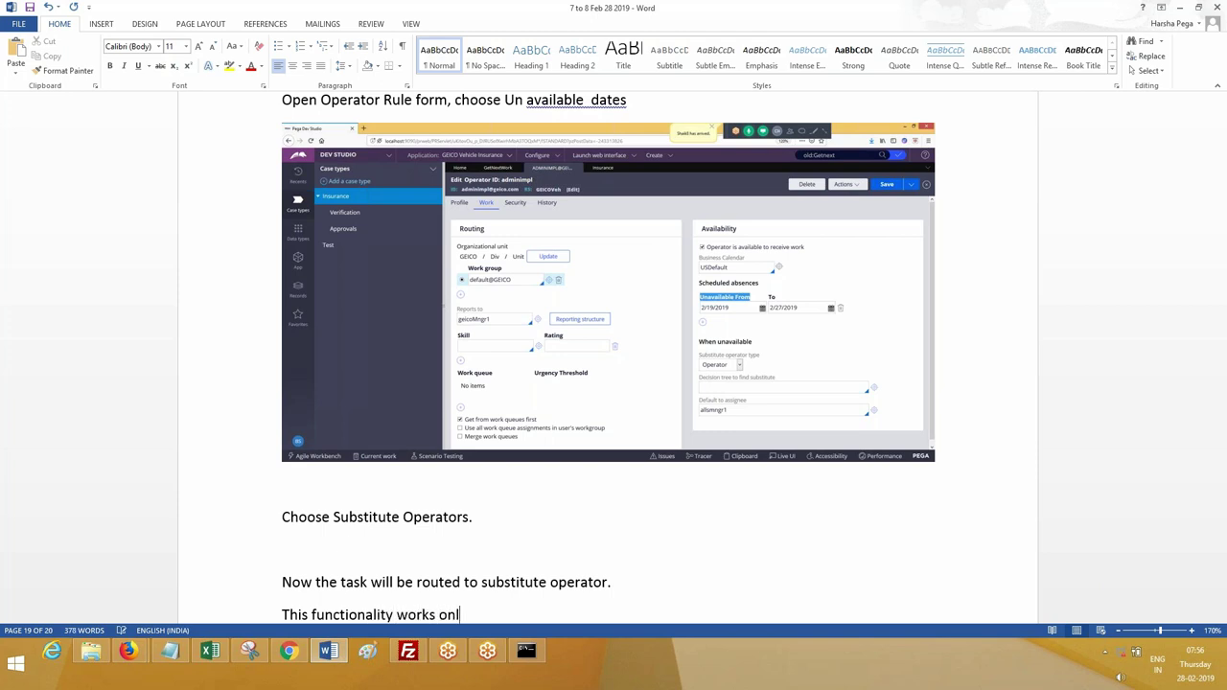
{"action": "type", "text": "y when we choose be"}
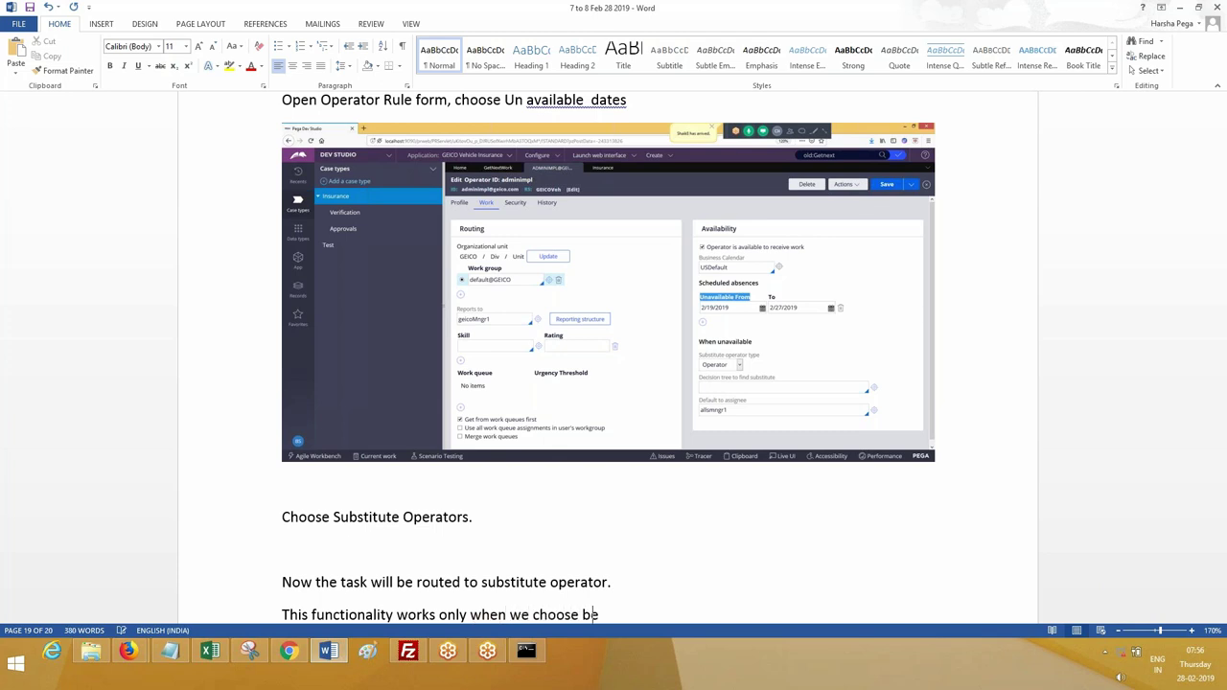
{"action": "type", "text": "low option while routing."}
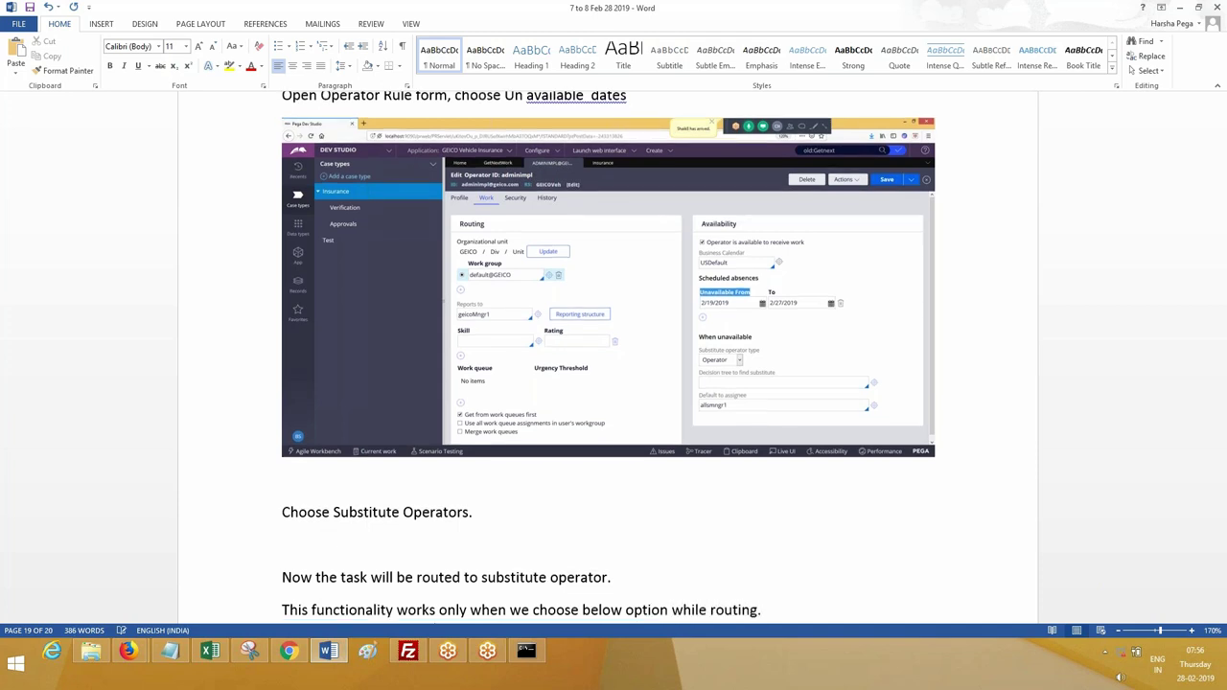
{"action": "key", "text": "Return"}
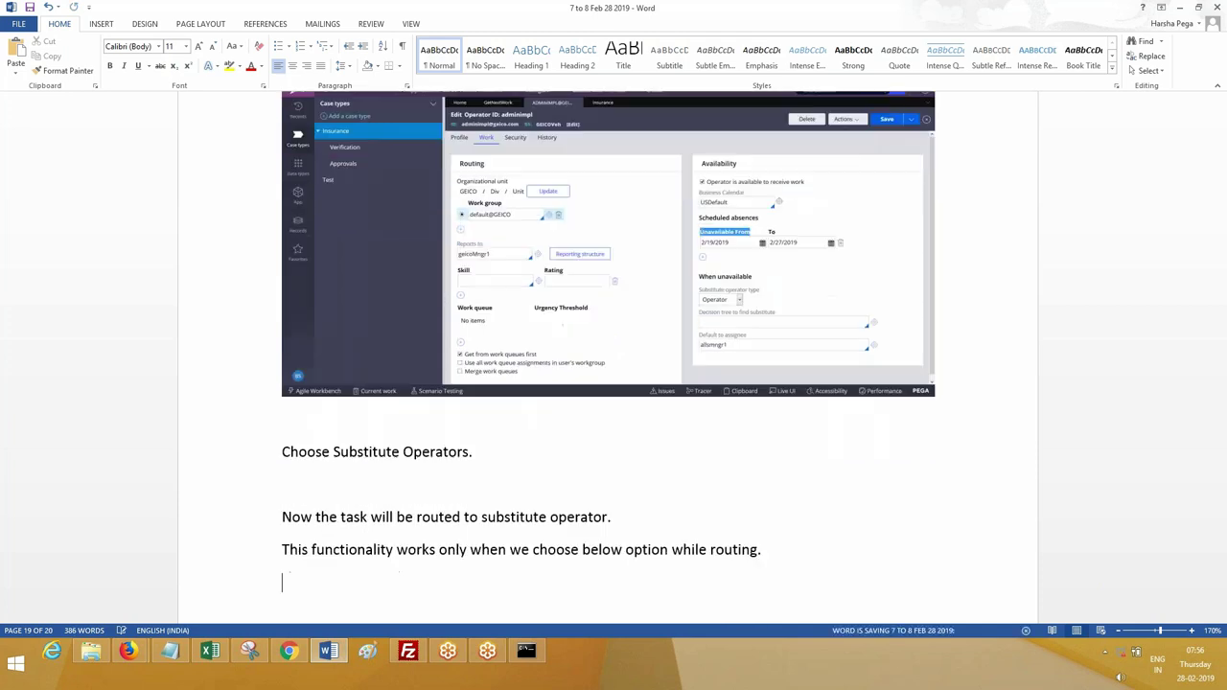
Step: Switch to Pega Dev Studio's Insurance case type and set the Auto Details step's router Operator parameter to allsmngr1
{"action": "mouse_move", "coordinate": [131, 652]}
{"action": "left_click", "coordinate": [84, 586]}
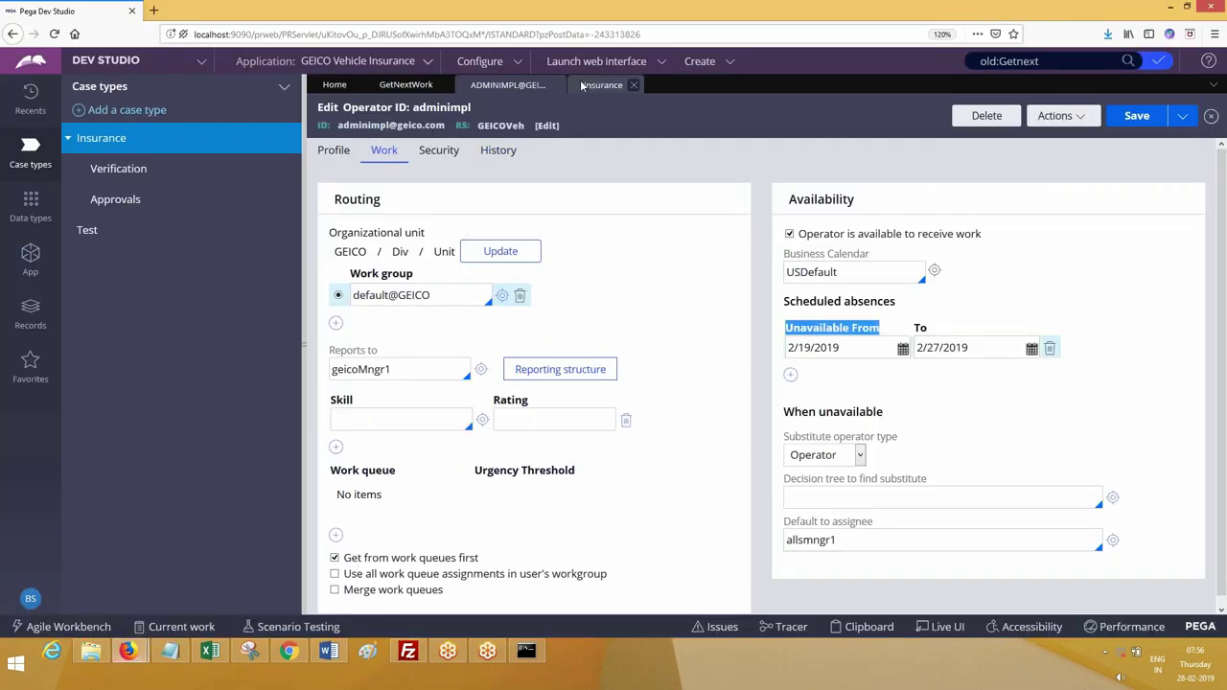
{"action": "left_click", "coordinate": [603, 84]}
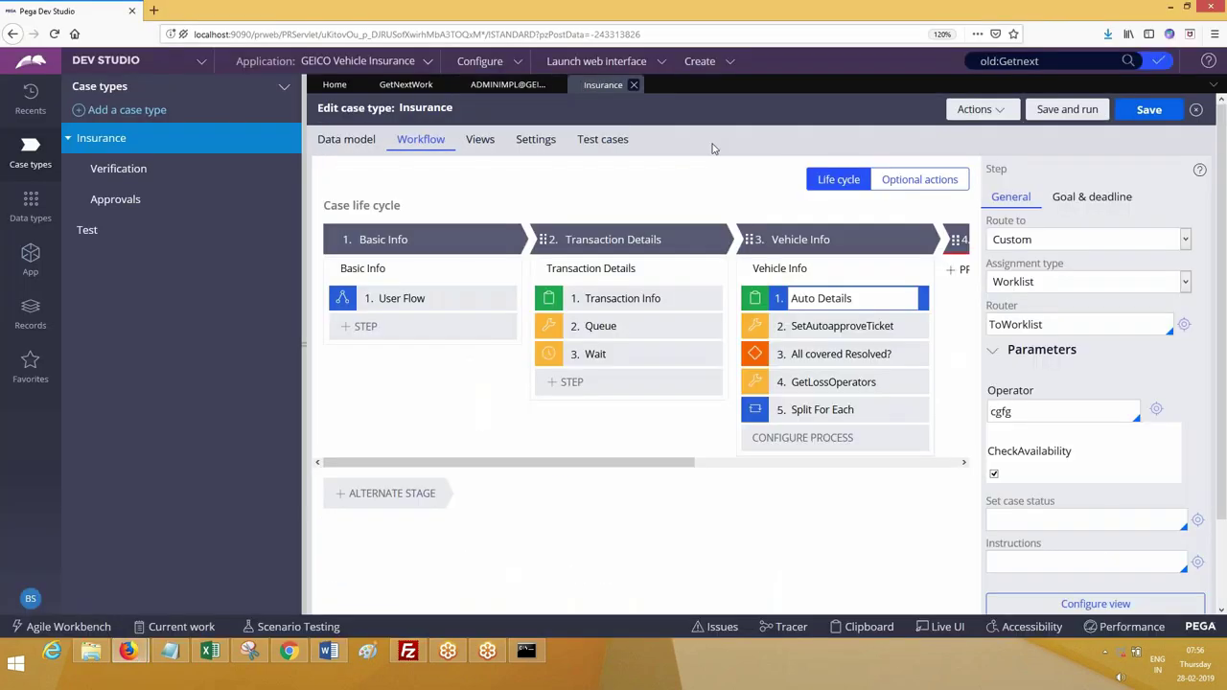
{"action": "left_click_drag", "start_coordinate": [1074, 457], "coordinate": [991, 467]}
{"action": "left_click", "coordinate": [992, 467]}
{"action": "left_click", "coordinate": [1041, 405]}
{"action": "key", "text": "ctrl+a"}
{"action": "key", "text": "BackSpace"}
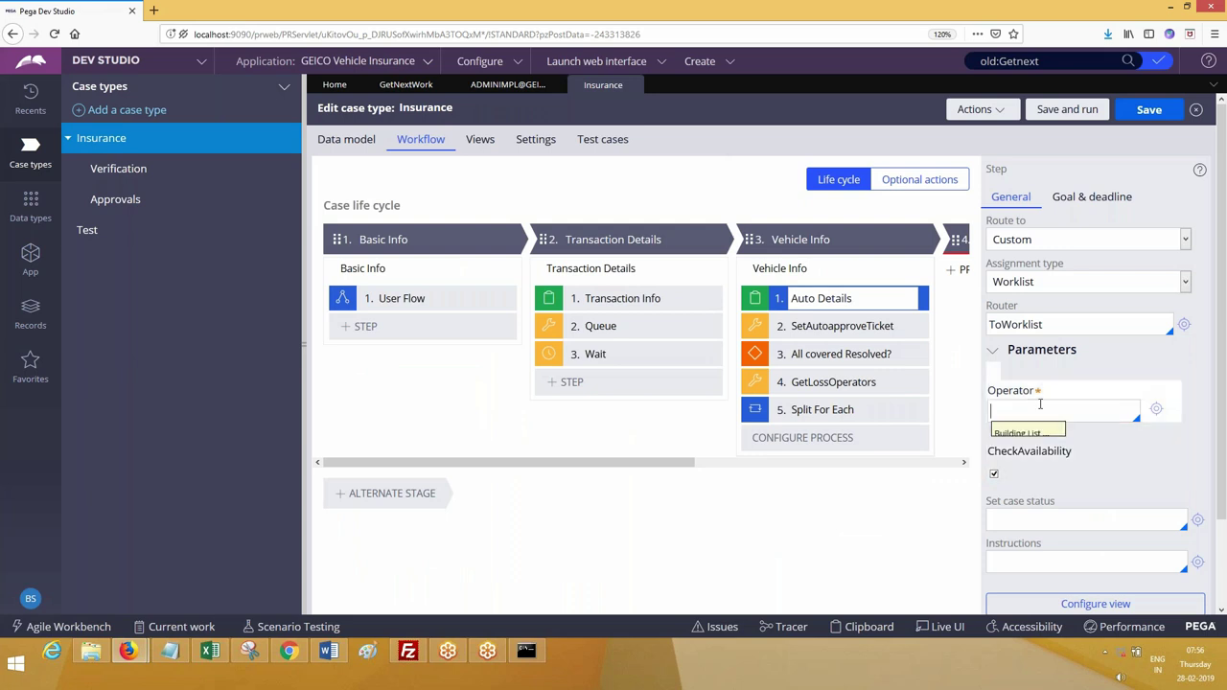
{"action": "left_click", "coordinate": [1021, 286]}
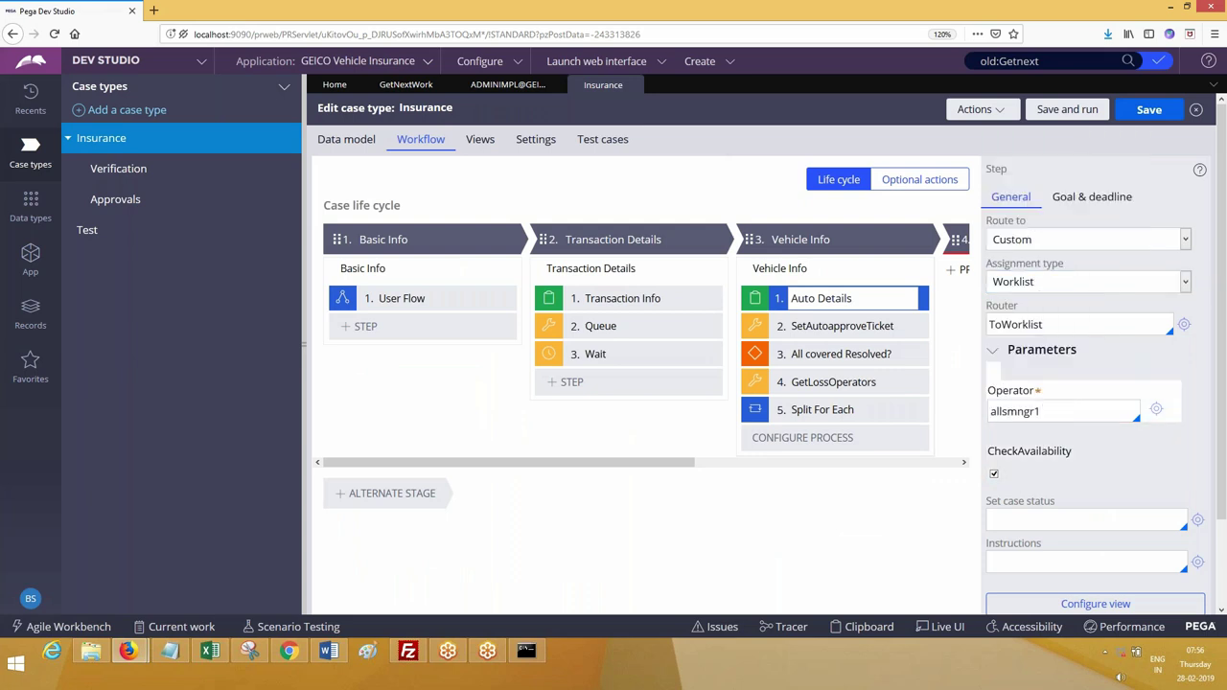
Step: Highlight the CheckAvailability label and paste a screenshot of the routing settings into the Word notes
{"action": "left_click_drag", "start_coordinate": [993, 457], "coordinate": [1090, 460]}
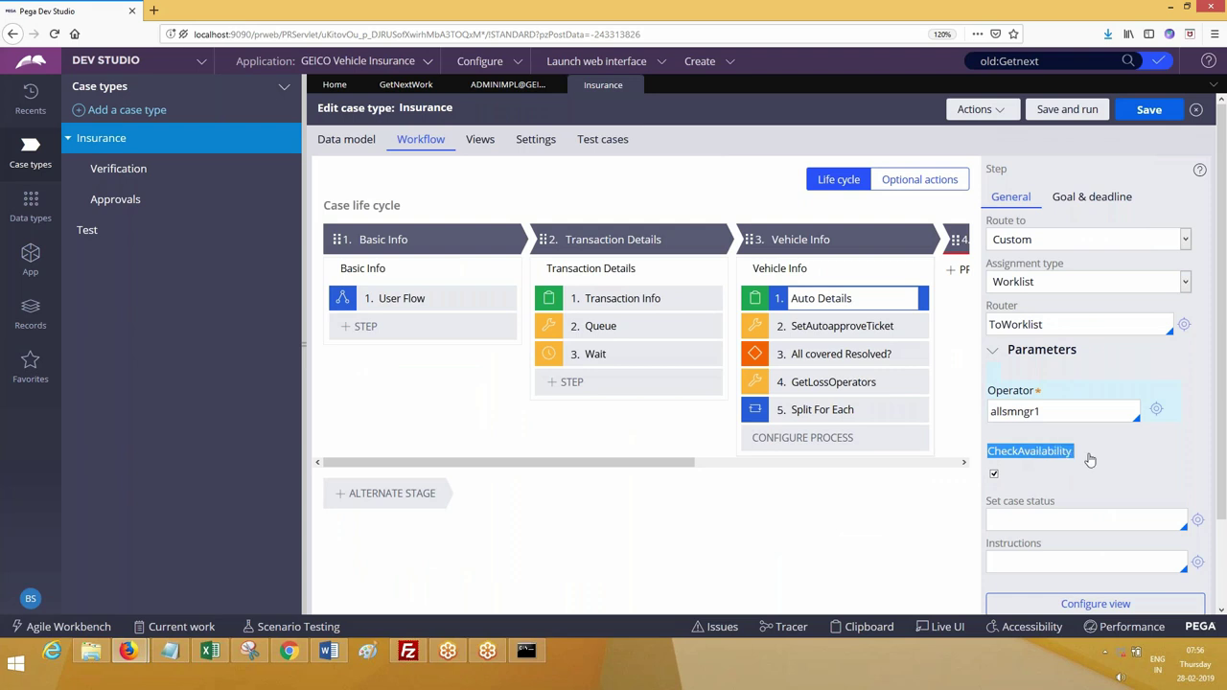
{"action": "left_click", "coordinate": [328, 651]}
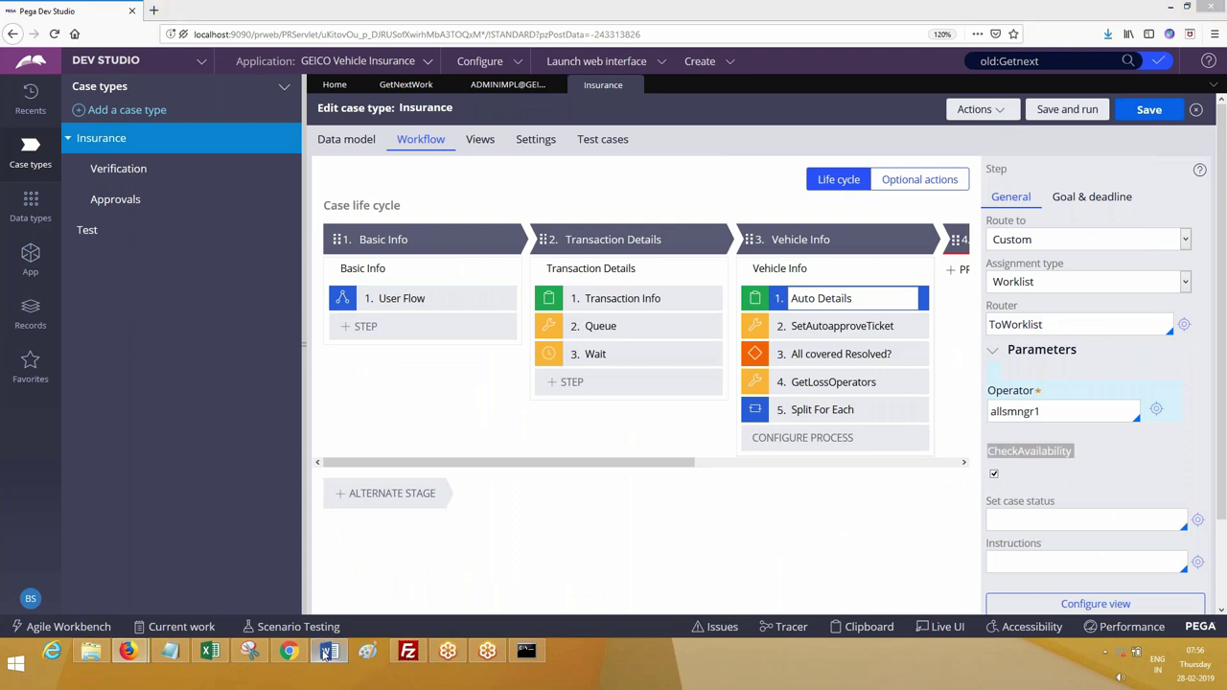
{"action": "key", "text": "ctrl+v"}
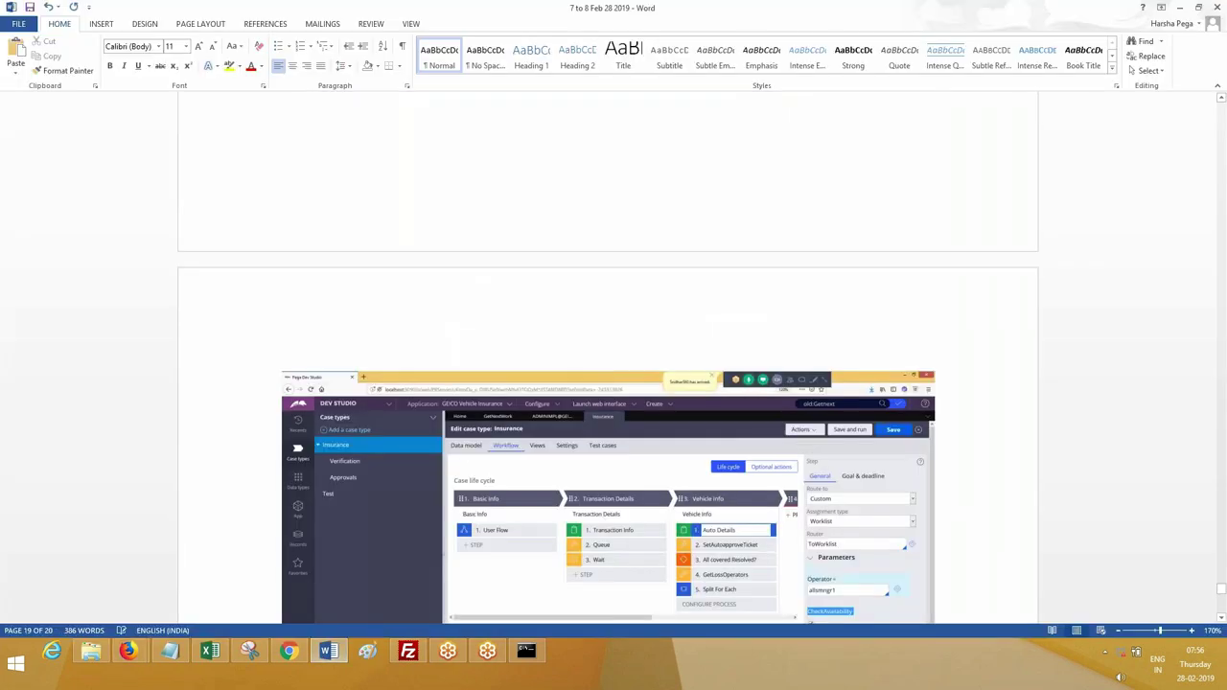
Step: Begin a line reading "While routing if we c" below the pasted routing screenshot
{"action": "scroll", "coordinate": [1004, 592], "scroll_direction": "down", "scroll_amount": 2}
{"action": "key", "text": "Return"}
{"action": "type", "text": "While routing if we c"}
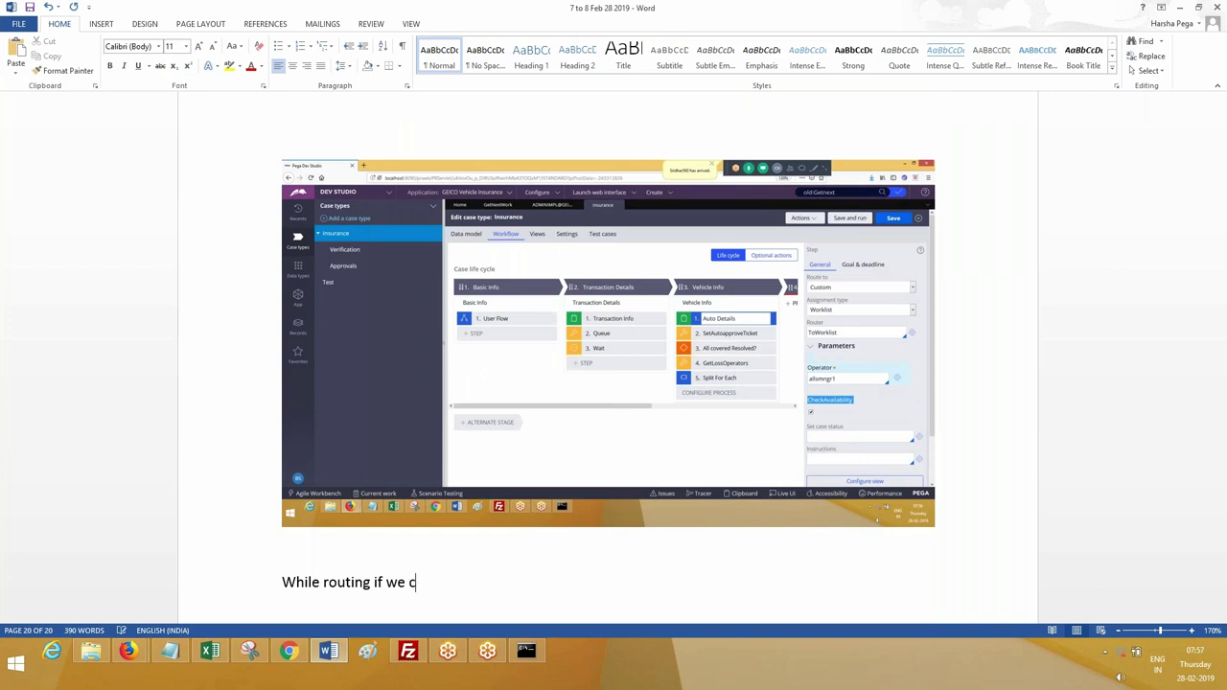
Step: Extend the "This functionality works only" sentence by replacing its final period with the quoted option name "Check Availab"
{"action": "left_click", "coordinate": [1224, 429]}
{"action": "key", "text": "BackSpace"}
{"action": "type", "text": "\"Check"}
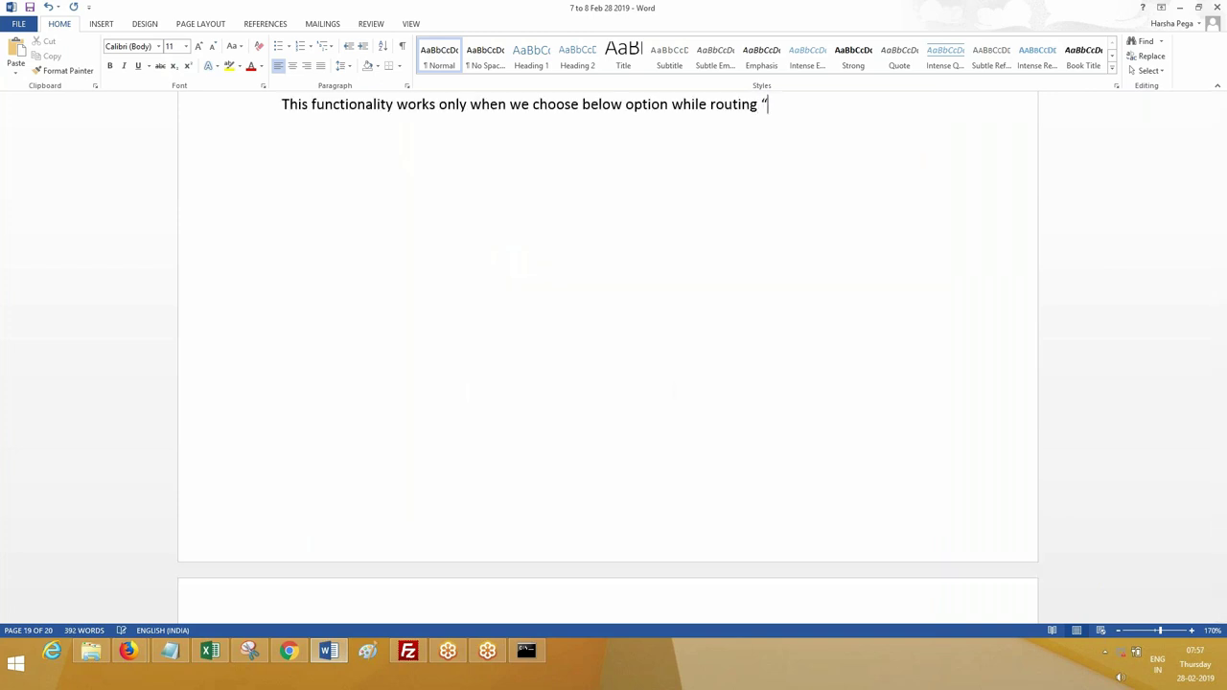
{"action": "type", "text": " Avaalabil"}
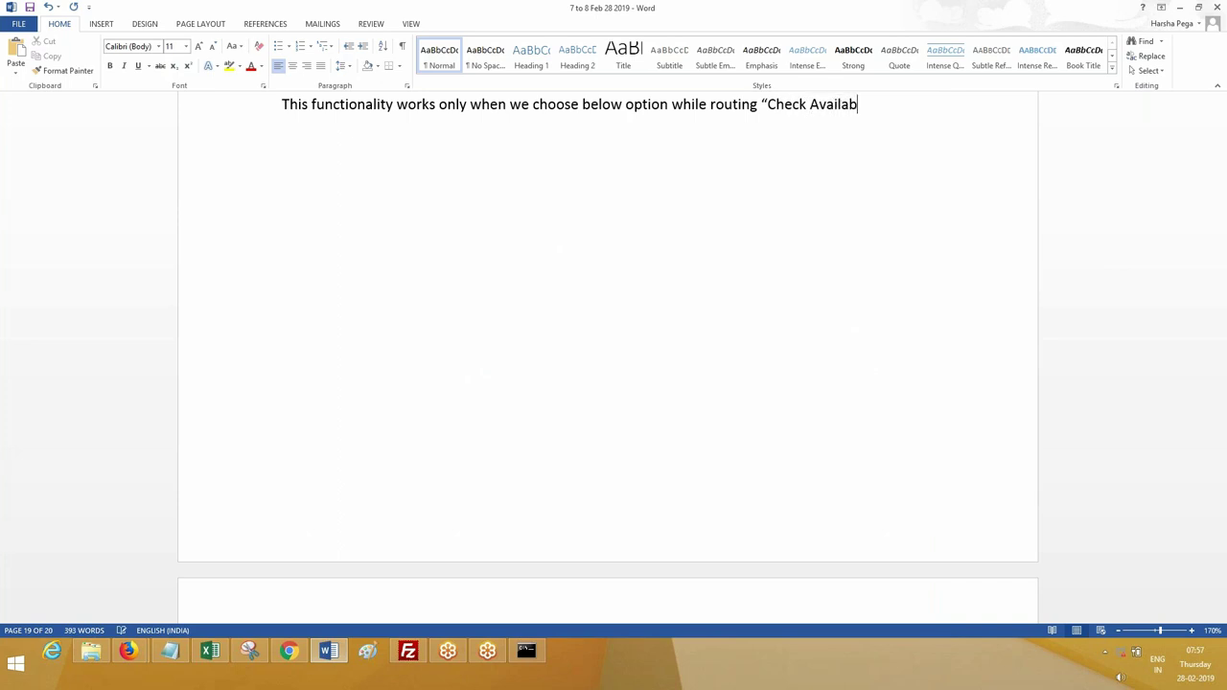